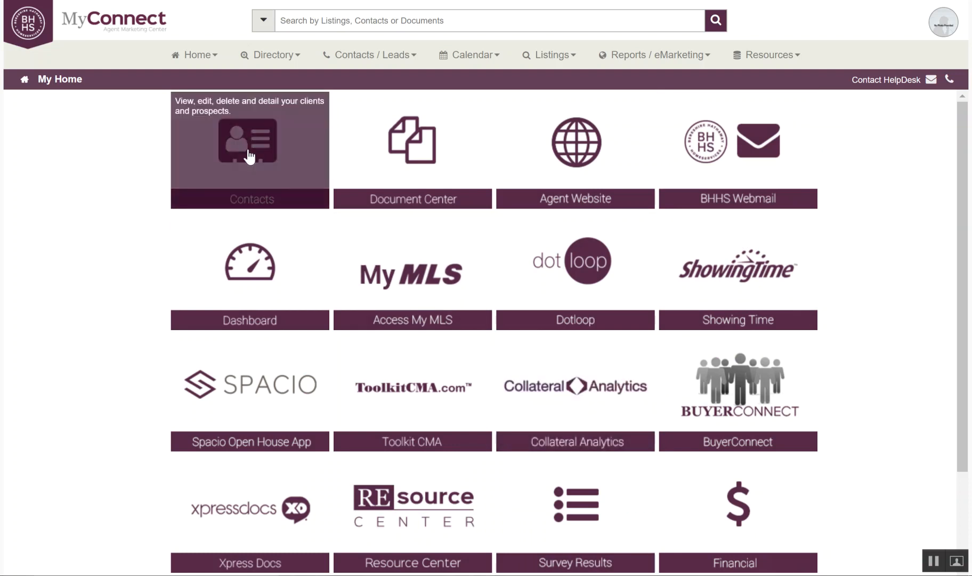
# Go to the Contacts / Leads page from the top navigation menu.
pyautogui.click(365, 55)
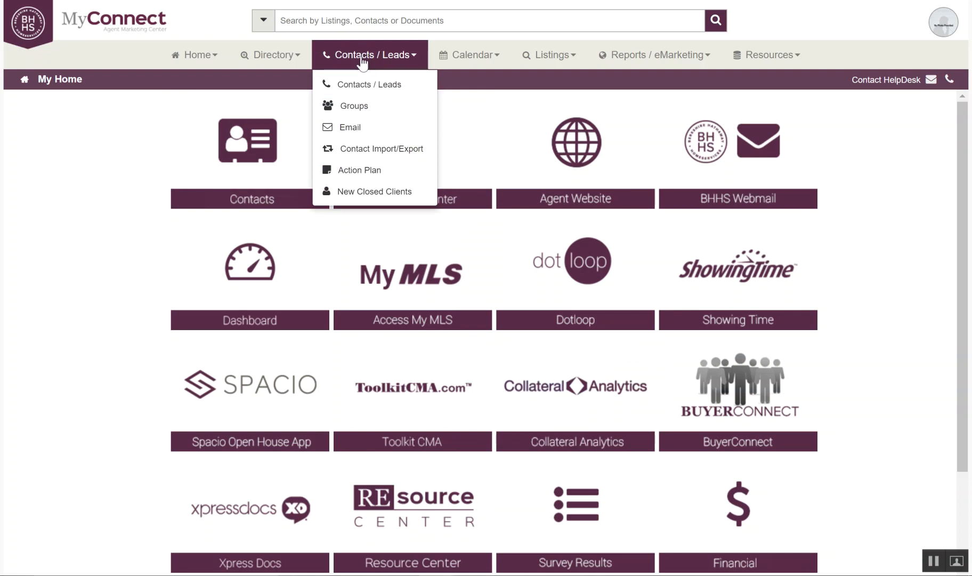
pyautogui.click(362, 88)
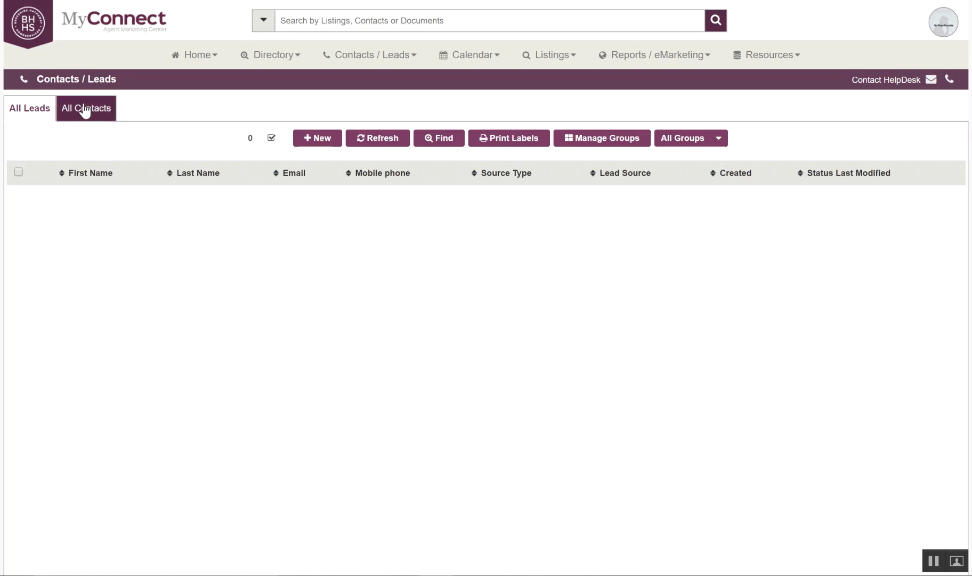
# Switch to the All Contacts tab to list all four contacts.
pyautogui.click(65, 110)
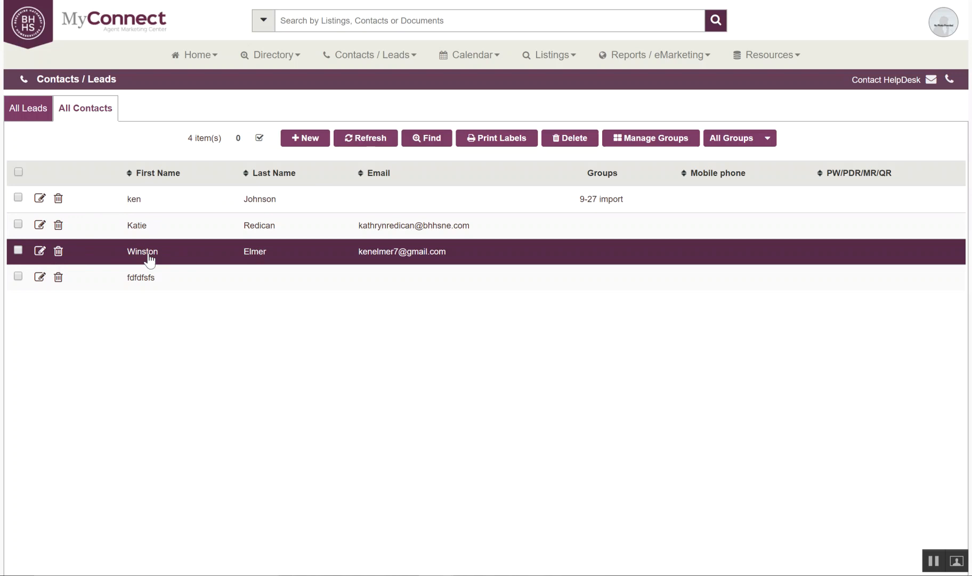
# Open the third contact's Edit Contact form and look over its Email and Email 2 fields.
pyautogui.click(40, 251)
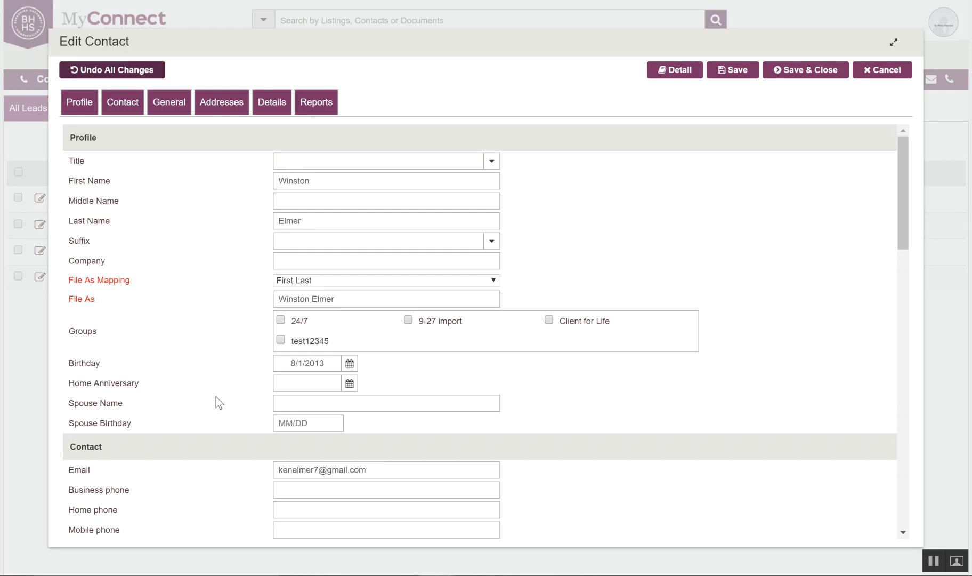
pyautogui.scroll(-1, 216, 397)
pyautogui.scroll(-2, 251, 328)
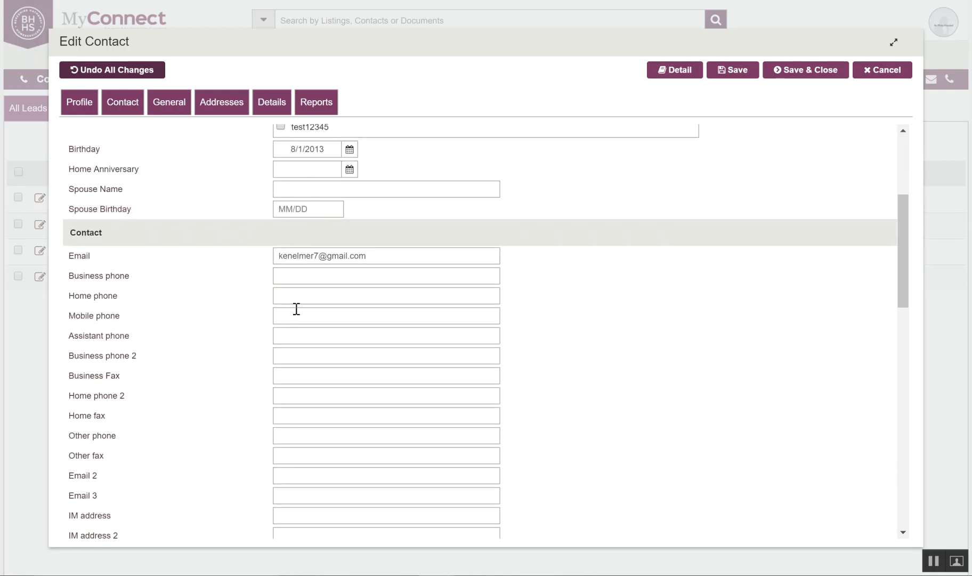
pyautogui.scroll(-1, 290, 312)
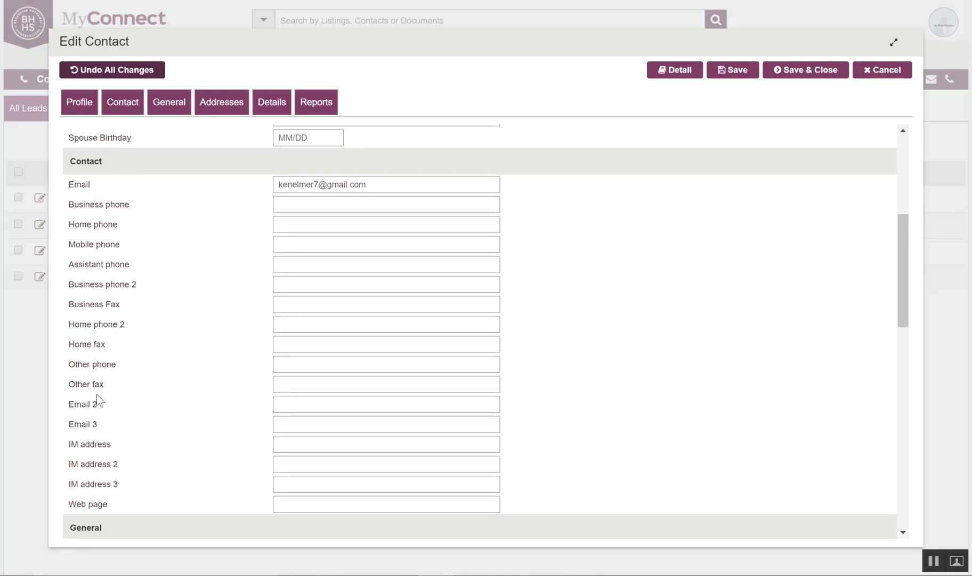
pyautogui.moveTo(99, 404); pyautogui.dragTo(68, 430)
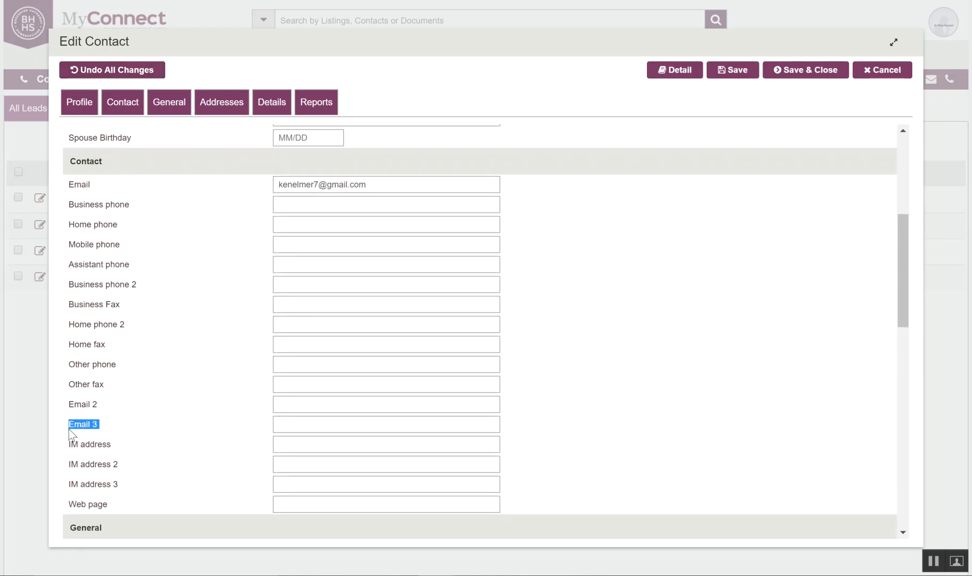
pyautogui.moveTo(90, 185); pyautogui.dragTo(77, 187)
pyautogui.click(126, 188)
# Put the cursor in Email 2, review the rest of the form, and return to the top.
pyautogui.scroll(5, 177, 205)
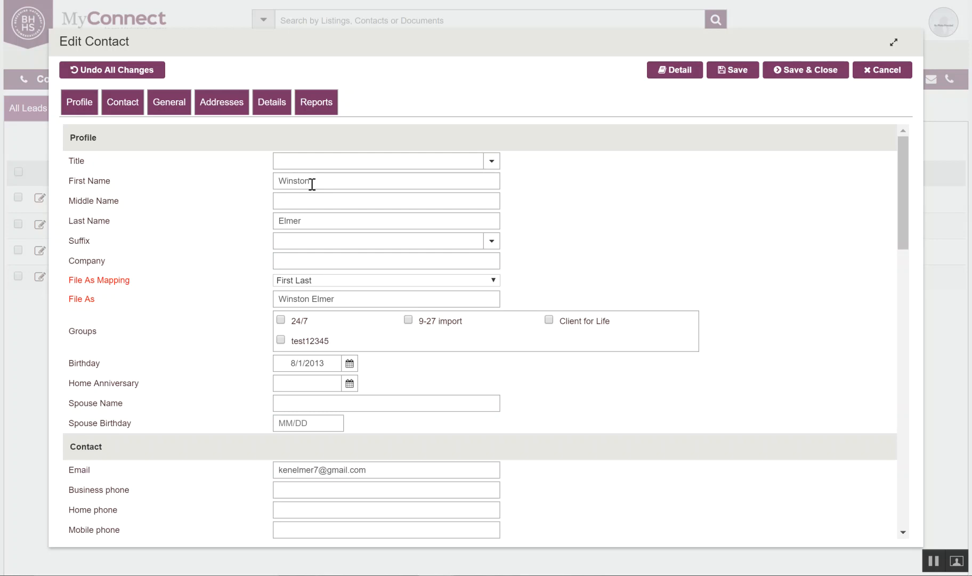
pyautogui.scroll(-4, 193, 307)
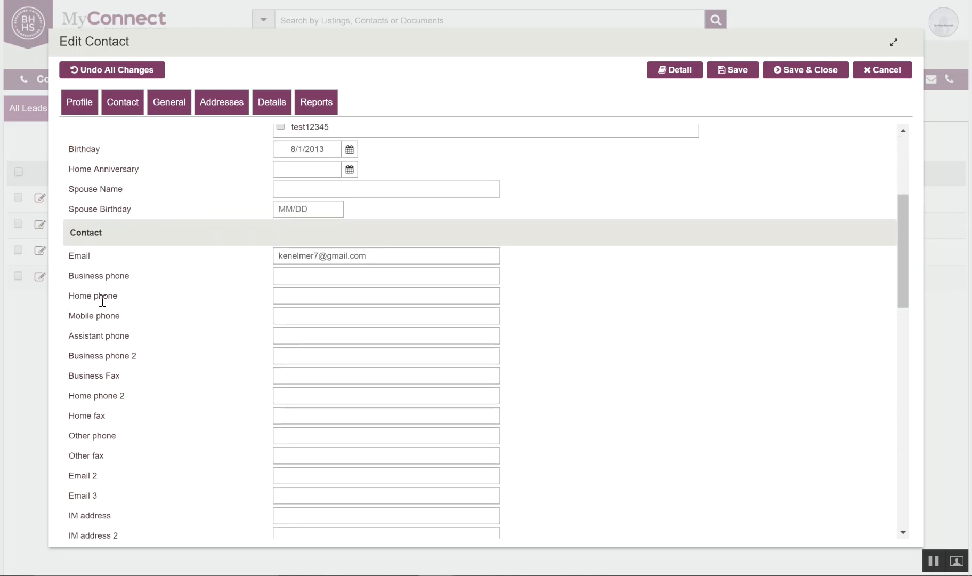
pyautogui.scroll(-1, 142, 465)
pyautogui.click(318, 405)
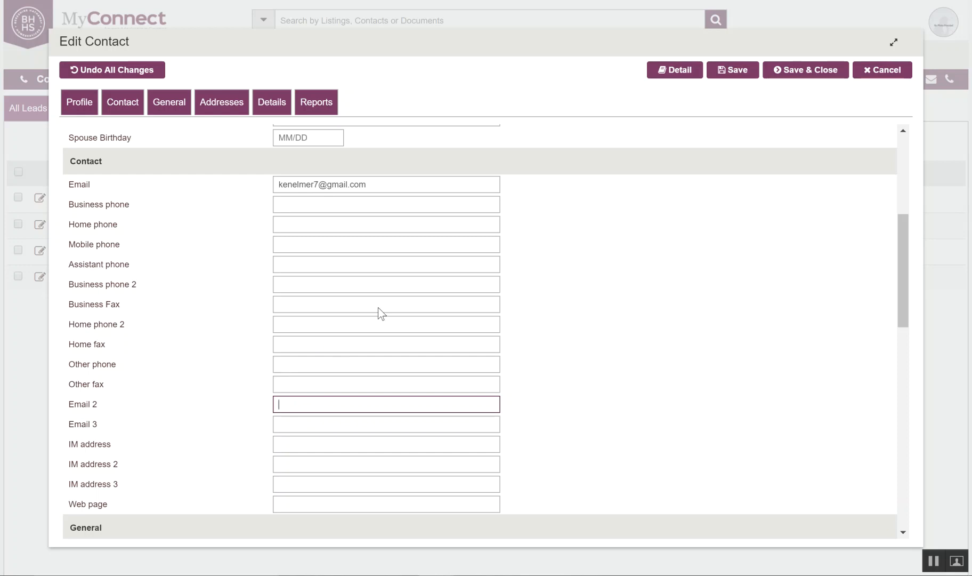
pyautogui.scroll(-4, 442, 419)
pyautogui.scroll(-4, 442, 424)
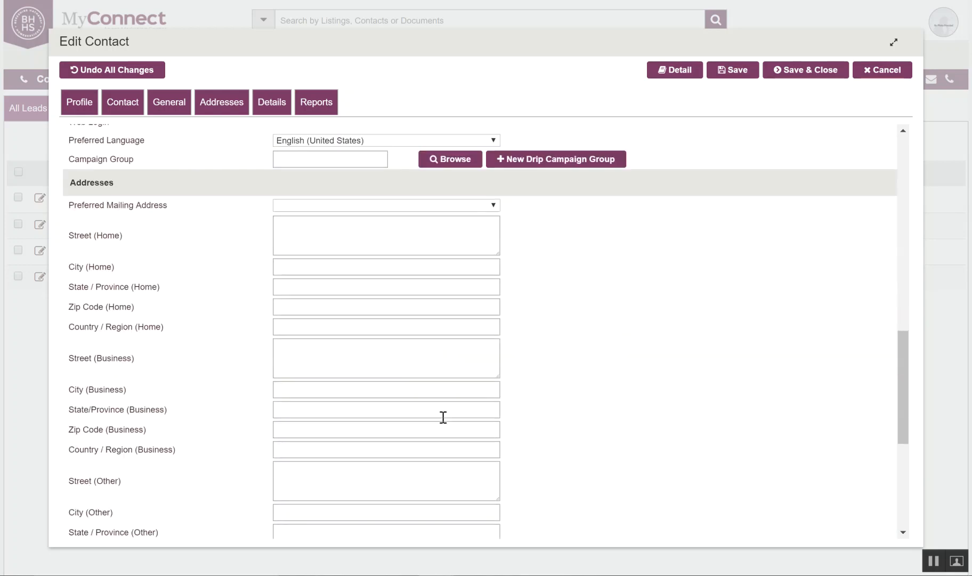
pyautogui.scroll(1, 443, 417)
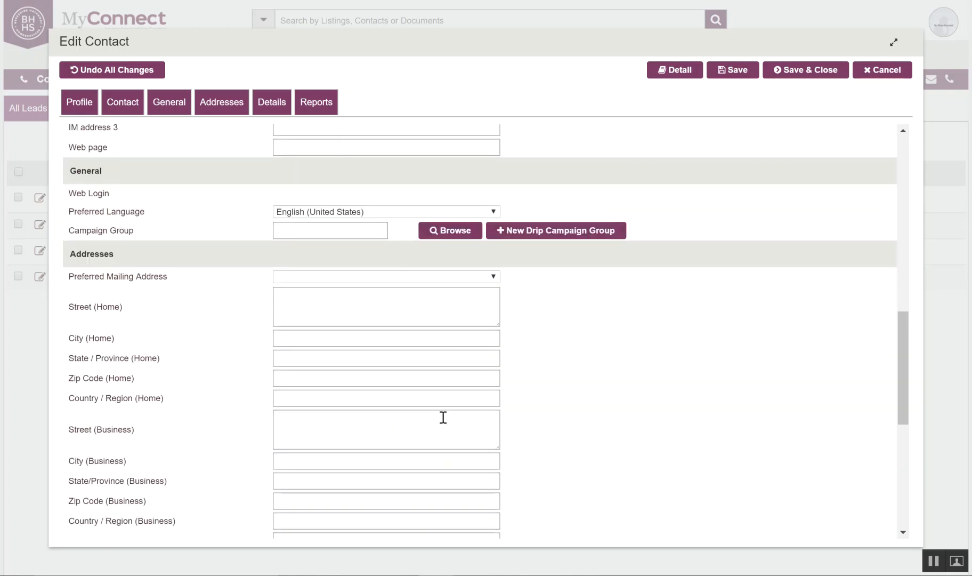
pyautogui.scroll(-2, 443, 418)
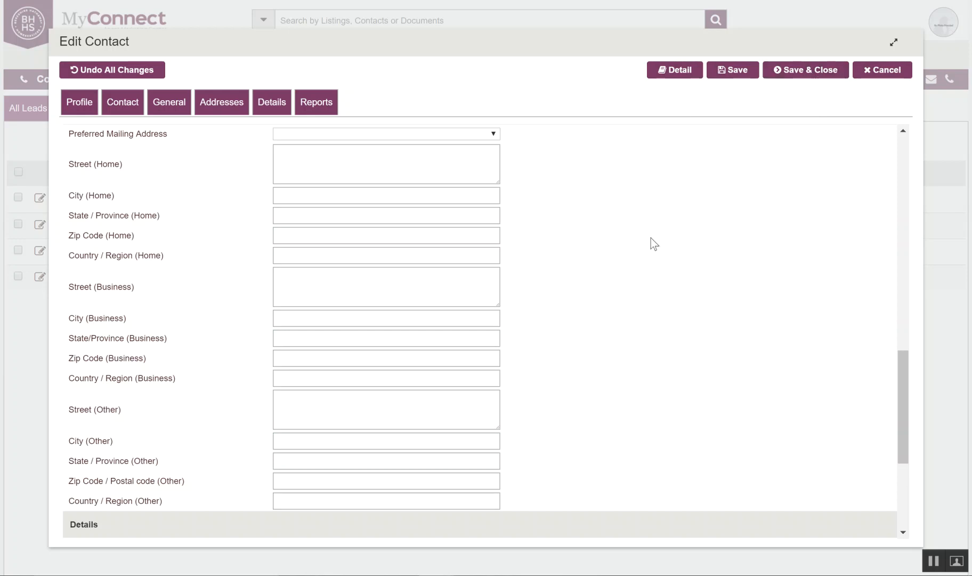
pyautogui.scroll(15, 655, 244)
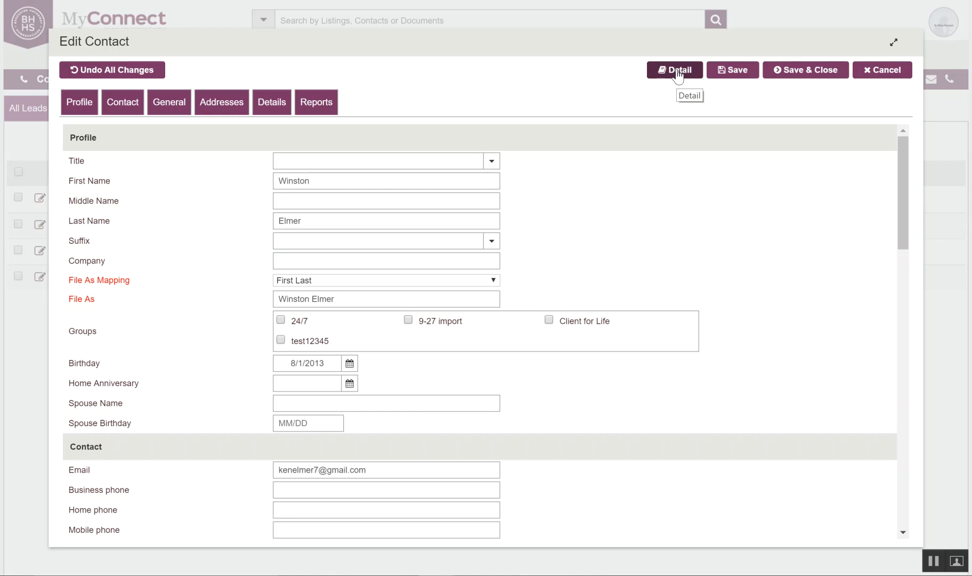
# Open the contact's detail view on Website Activities and review its empty favorites, requests, searches and activities.
pyautogui.click(678, 75)
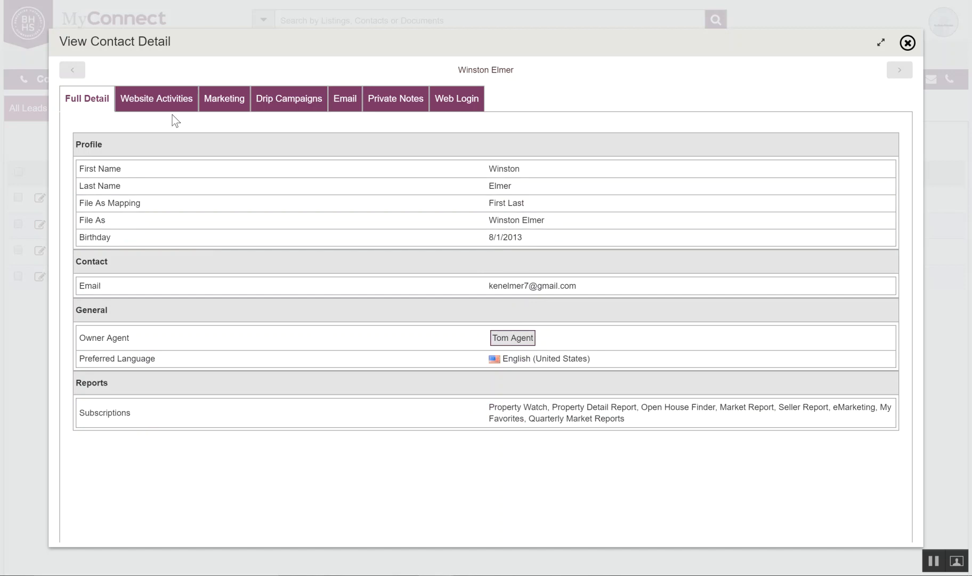
pyautogui.click(151, 102)
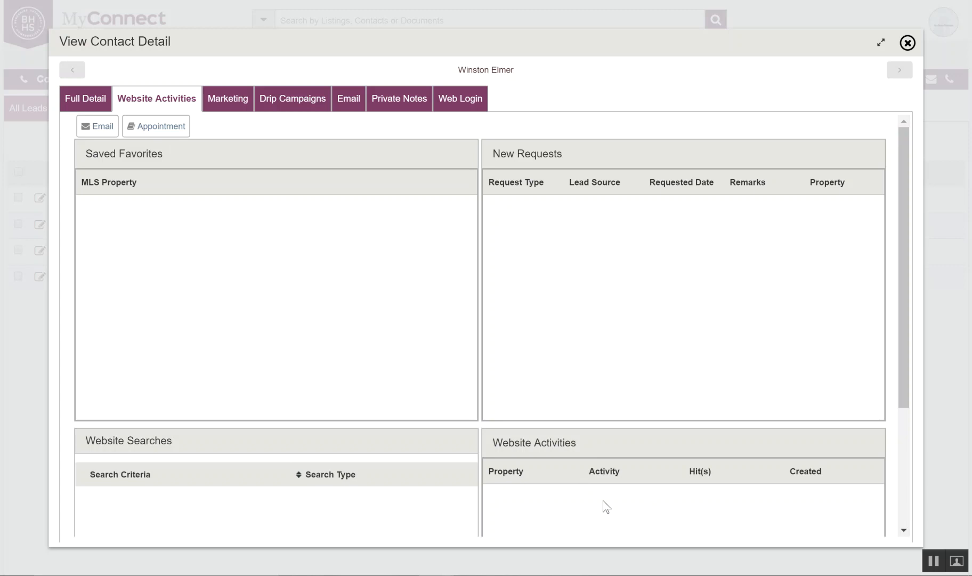
pyautogui.scroll(-3, 625, 514)
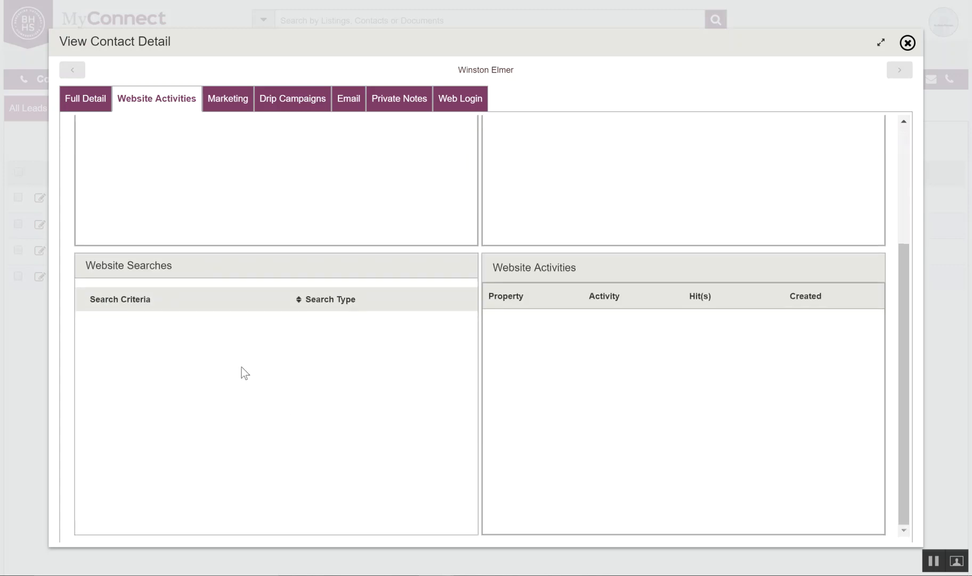
pyautogui.scroll(3, 268, 376)
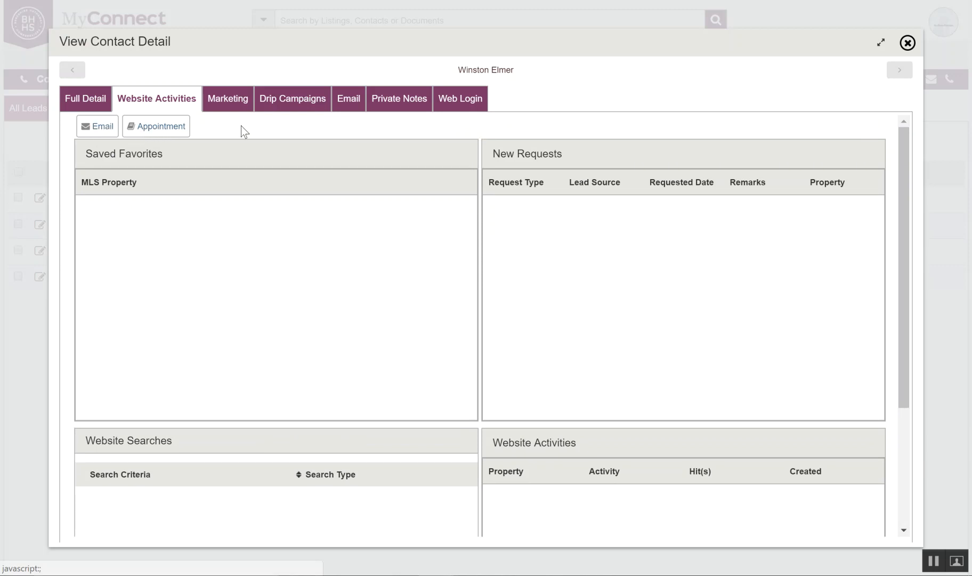
# Review the contact's Marketing reports, then check the empty Drip Campaigns list.
pyautogui.click(224, 104)
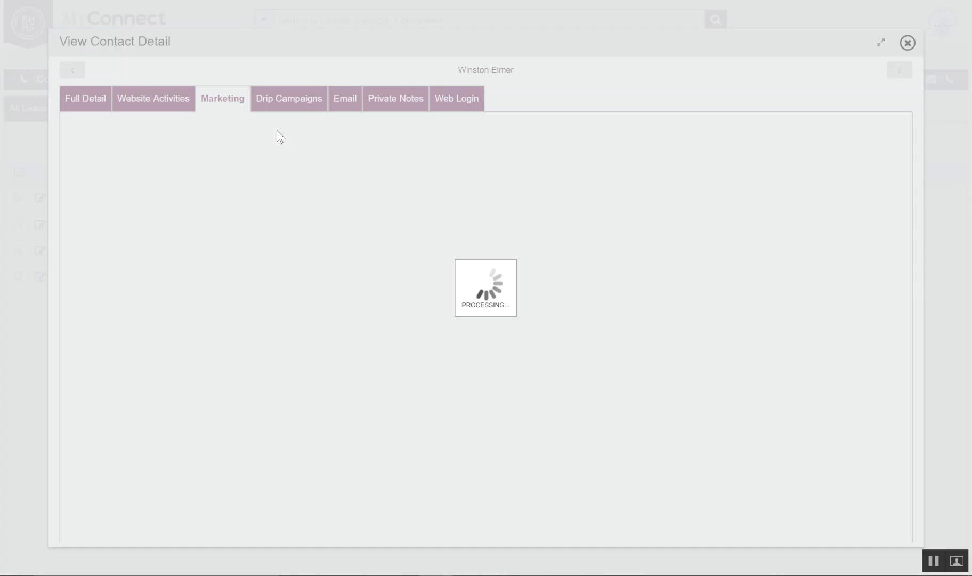
pyautogui.scroll(-3, 258, 381)
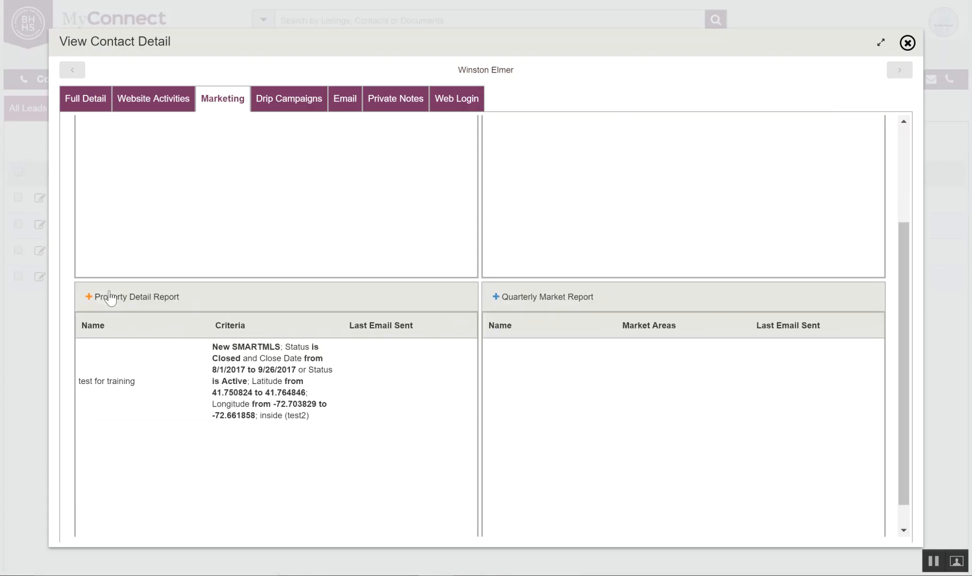
pyautogui.scroll(3, 169, 303)
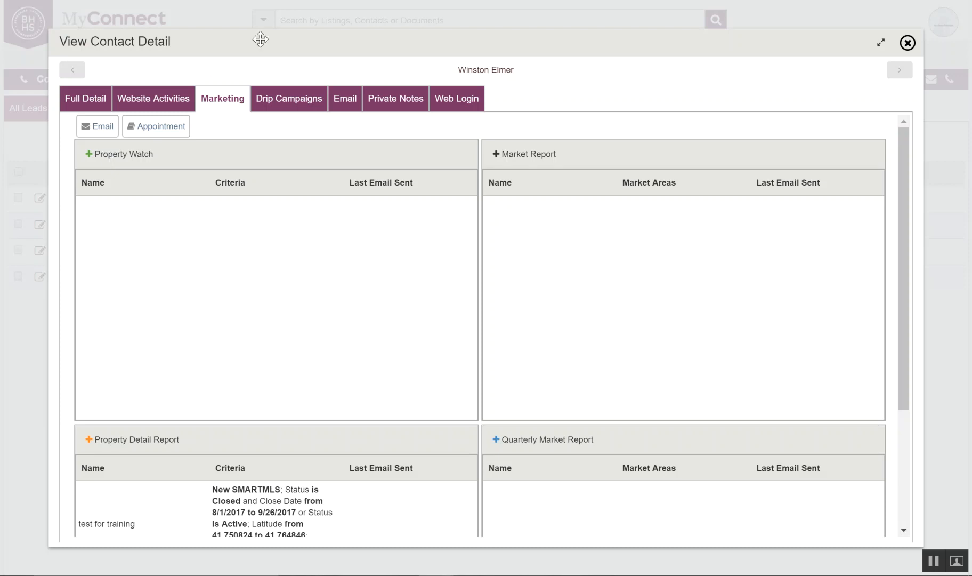
pyautogui.click(291, 100)
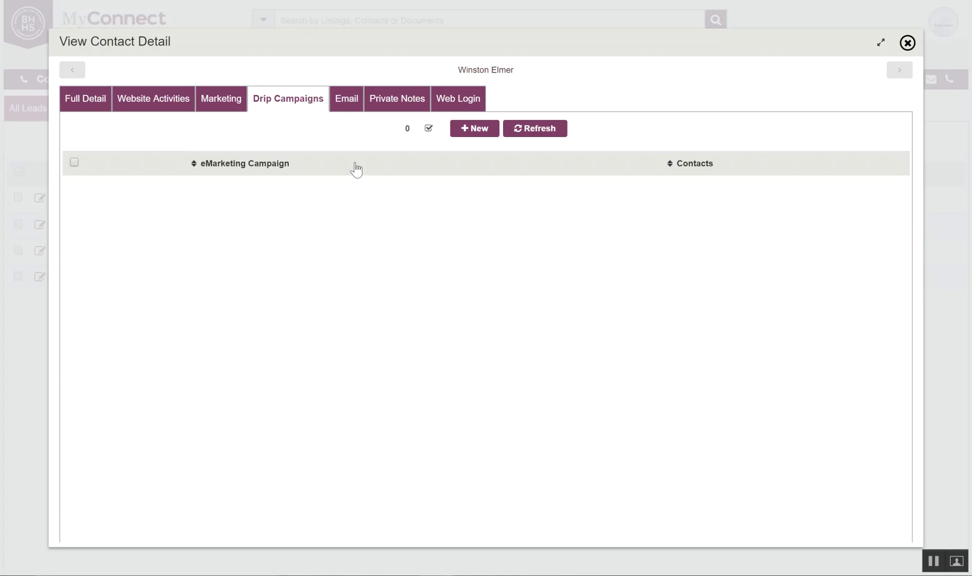
# Browse the contact's Emails, Notes and Web Login tabs, ending on Full Detail.
pyautogui.click(344, 100)
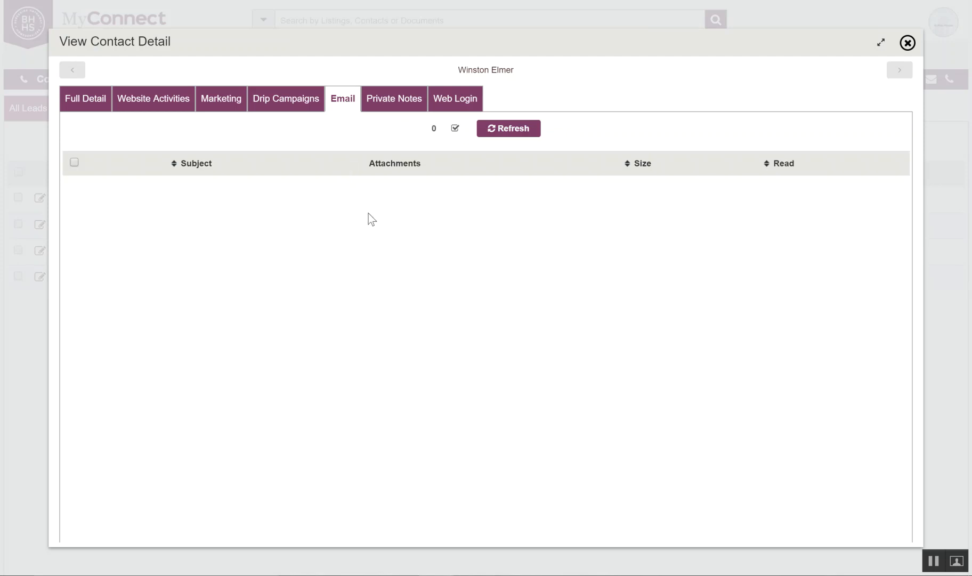
pyautogui.click(394, 106)
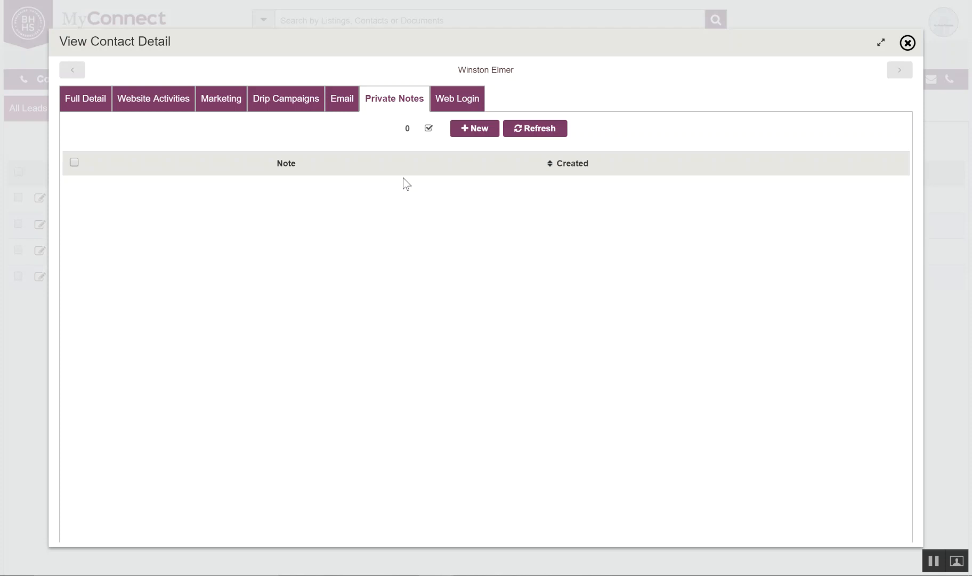
pyautogui.click(465, 102)
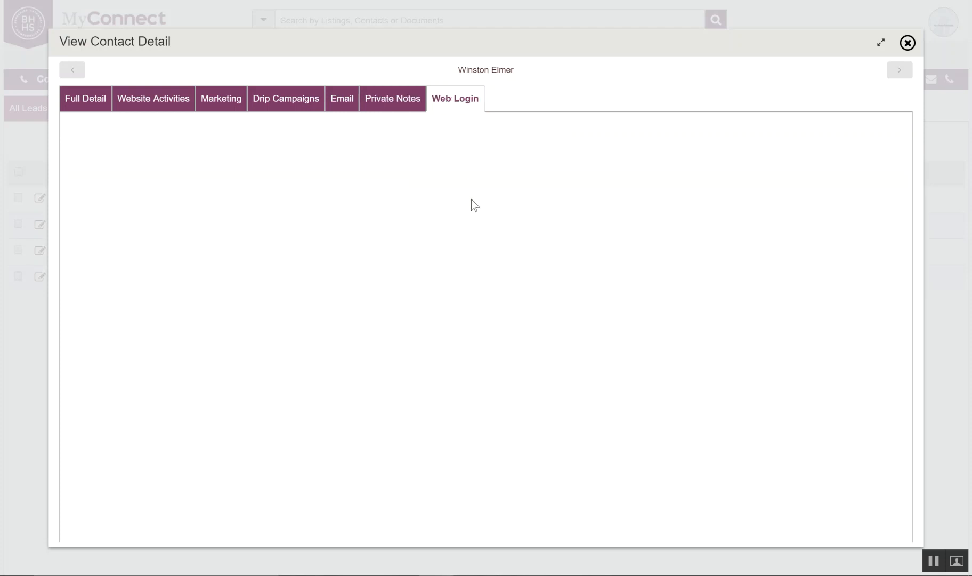
pyautogui.click(80, 100)
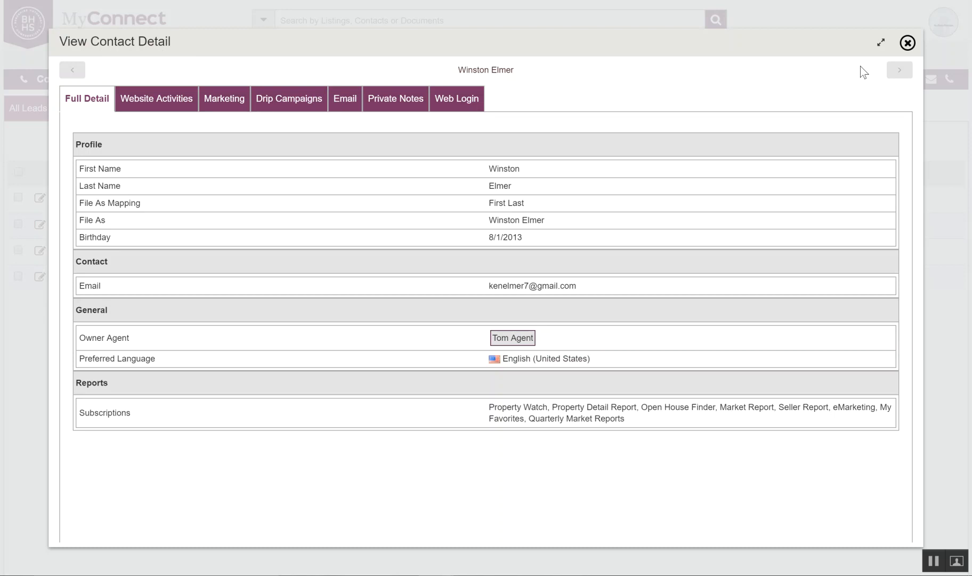
# Close the detail view, save the contact record and confirm the Record saved message.
pyautogui.click(909, 45)
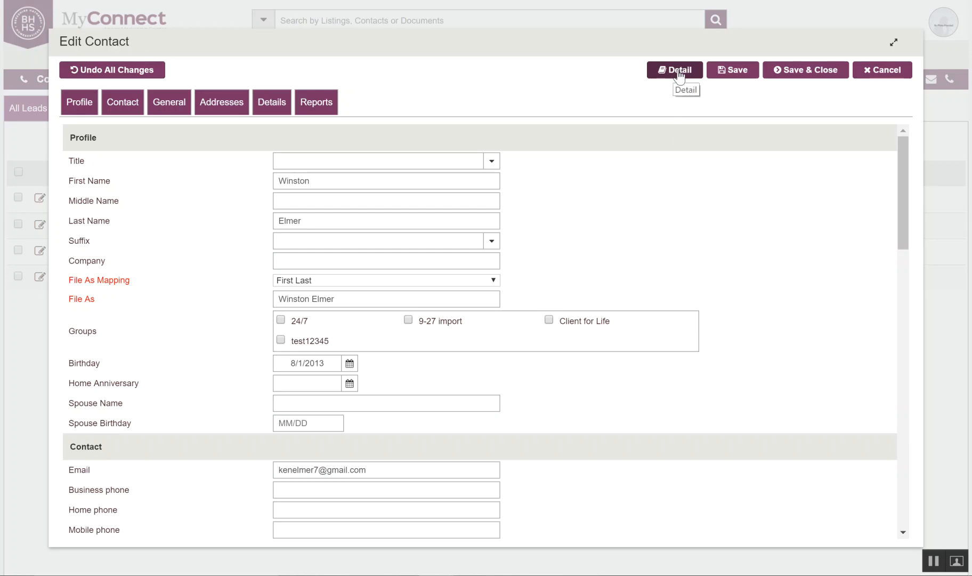
pyautogui.click(802, 75)
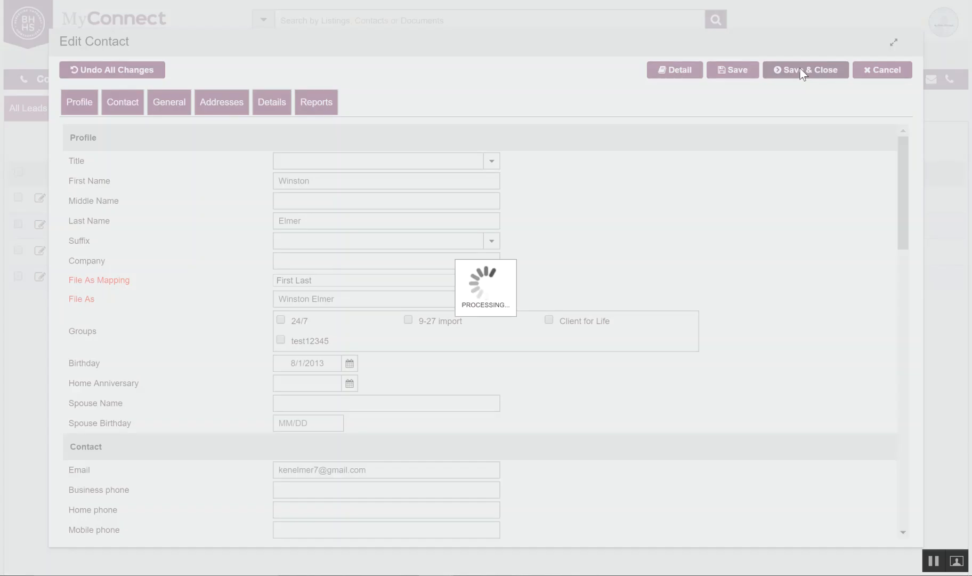
pyautogui.click(486, 139)
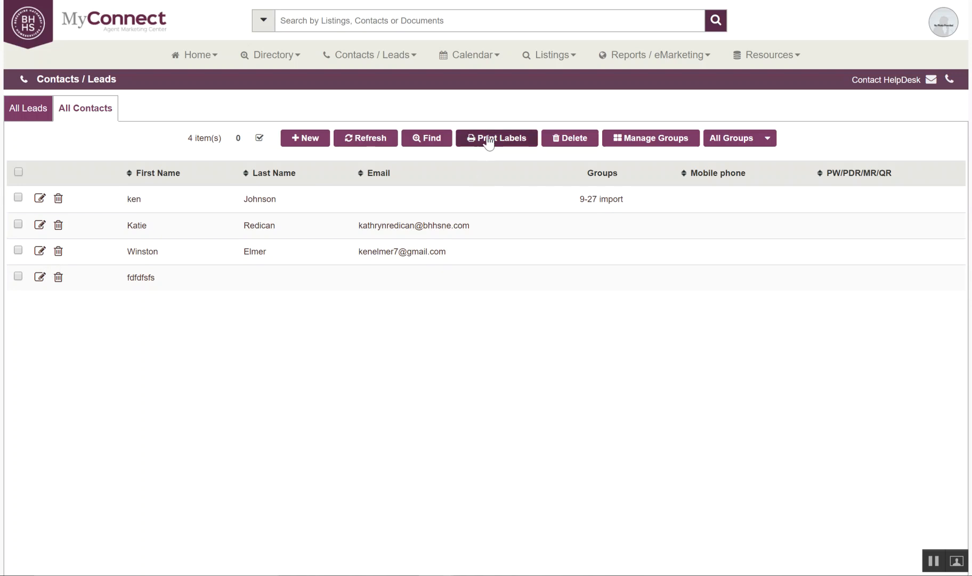
# Check the first three contacts and dismiss the Print Labels report choices without printing.
pyautogui.click(18, 198)
pyautogui.click(17, 224)
pyautogui.click(17, 250)
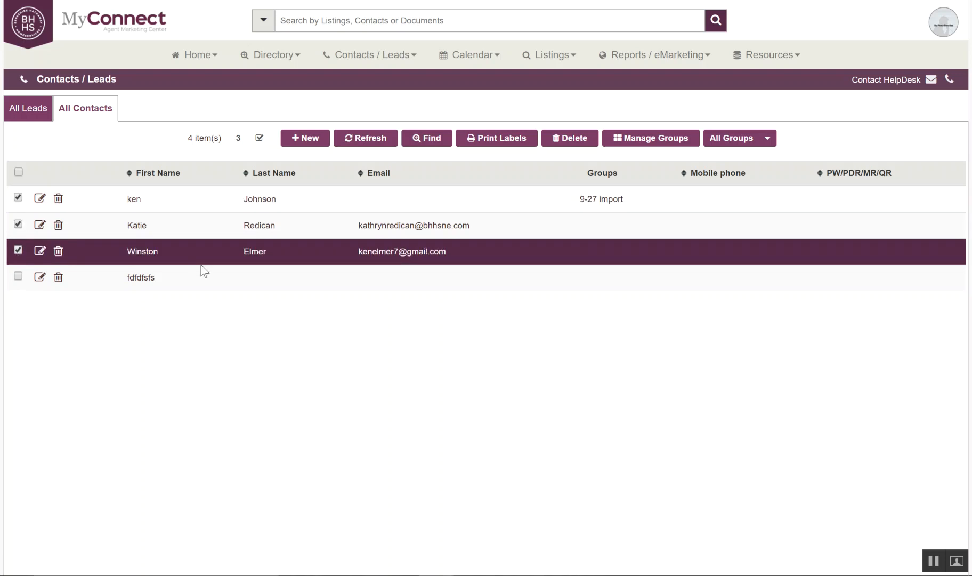
pyautogui.click(497, 137)
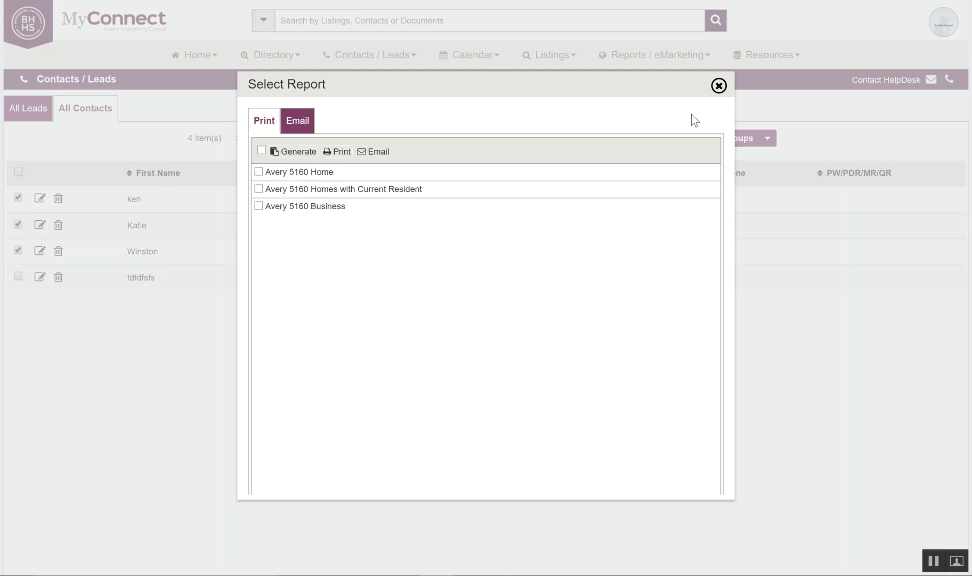
pyautogui.click(719, 86)
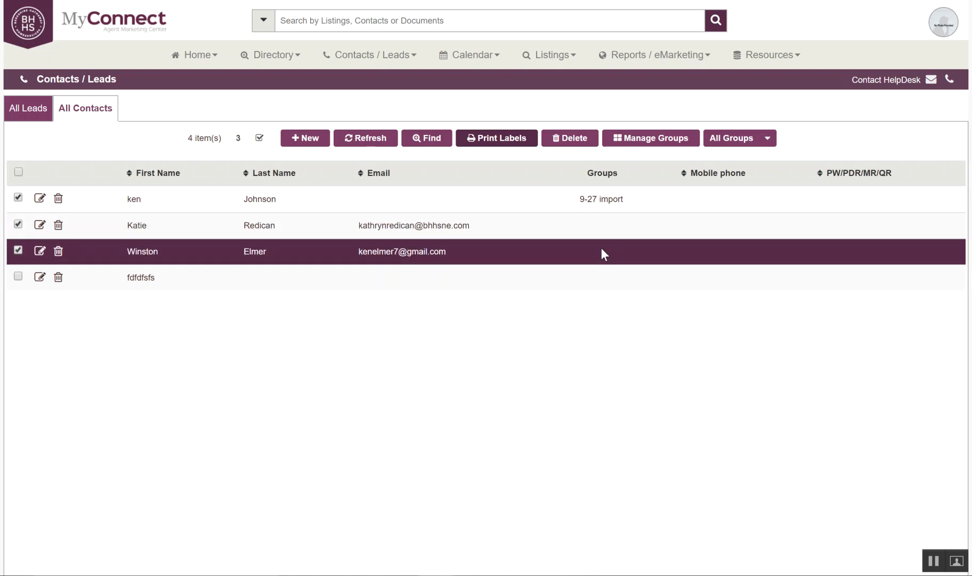
# Assign the second and third contacts to the test12345 group and refresh the list.
pyautogui.click(18, 197)
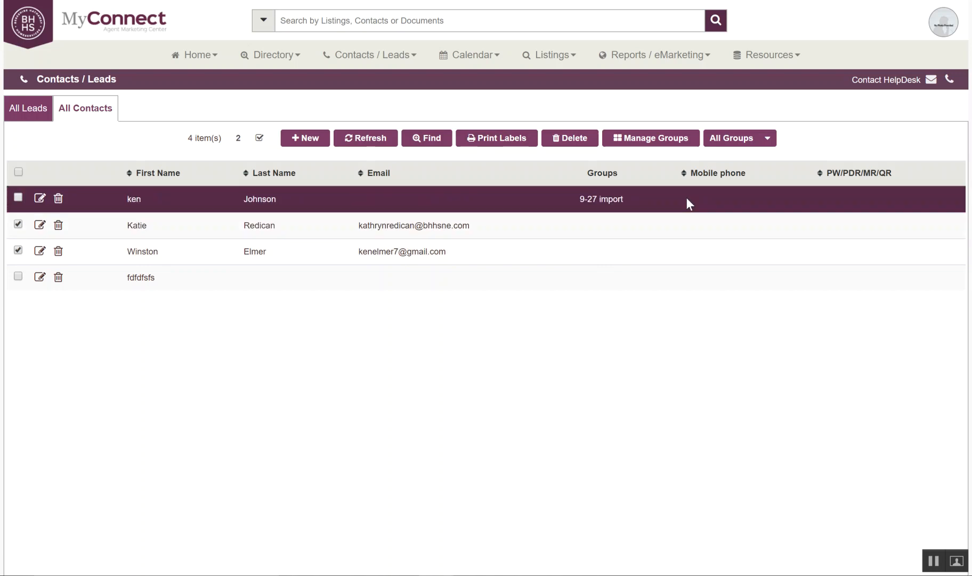
pyautogui.click(642, 137)
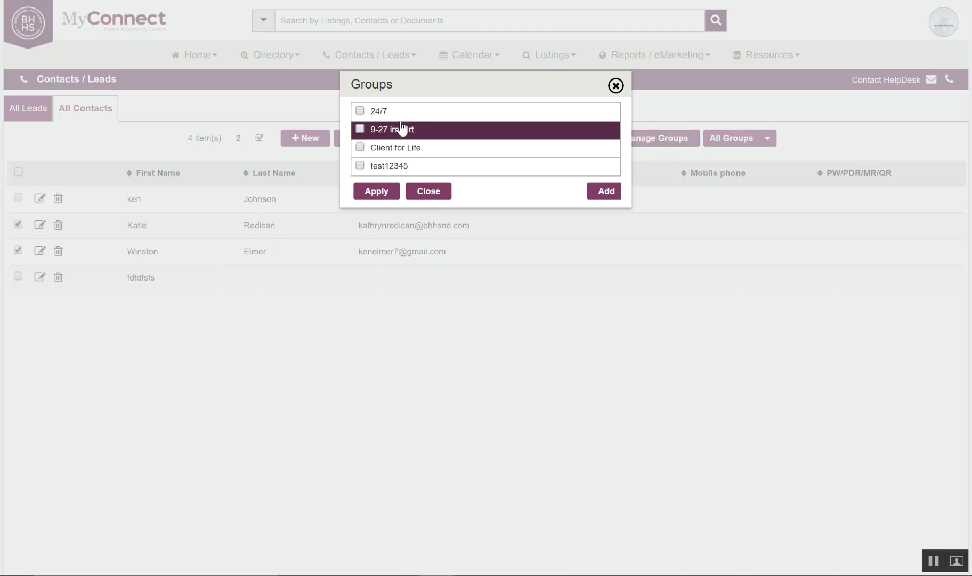
pyautogui.click(360, 167)
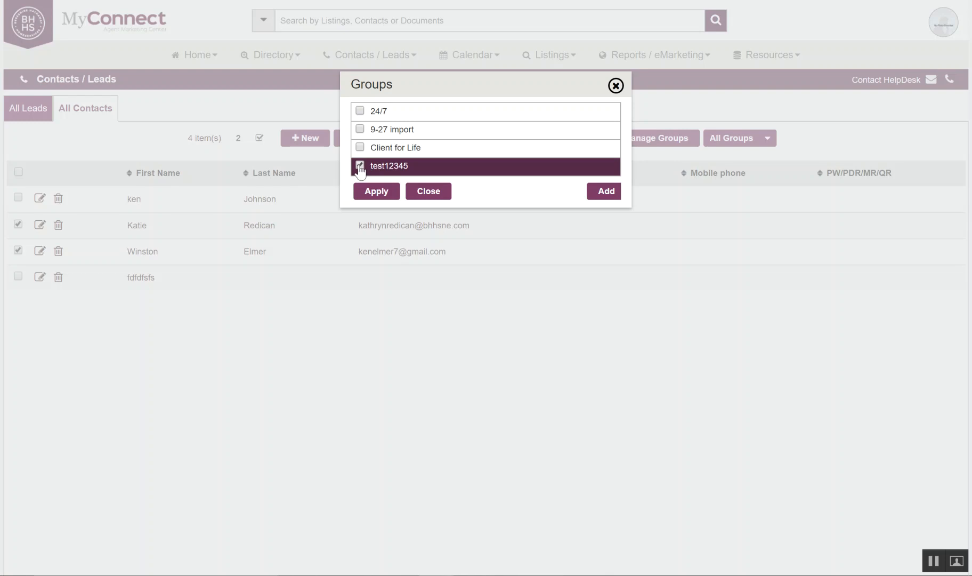
pyautogui.click(379, 194)
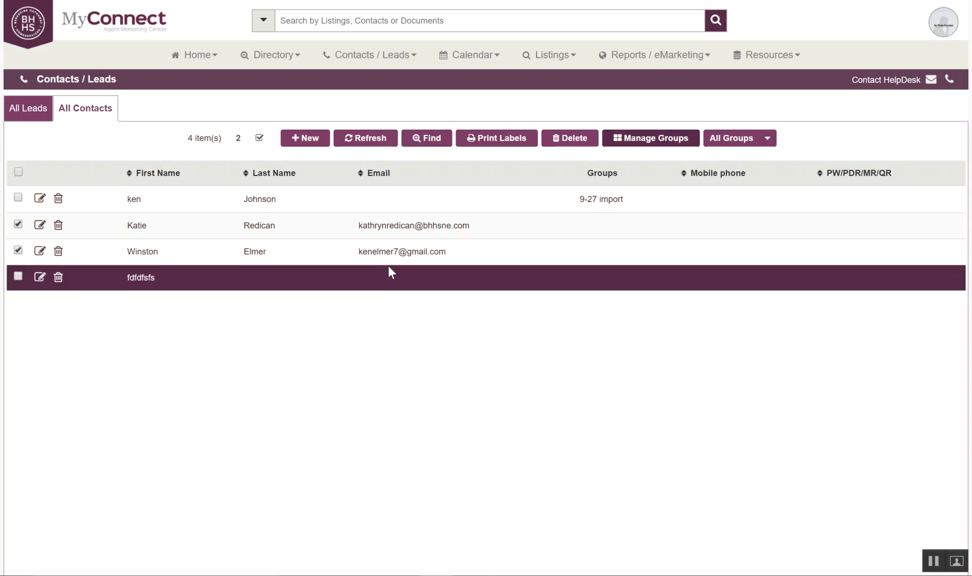
pyautogui.click(365, 137)
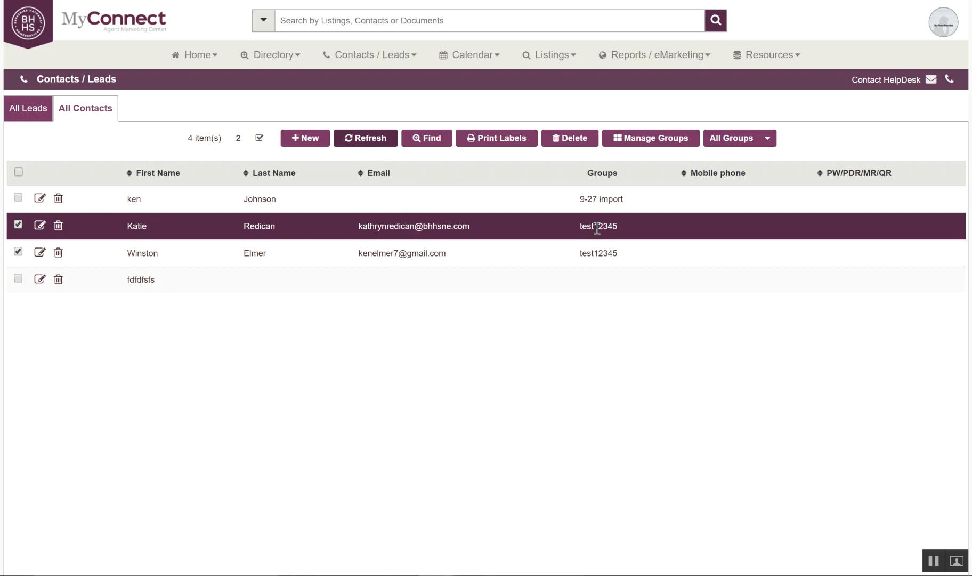
# Add the Client for Life group to the second contact only and refresh the list.
pyautogui.click(18, 252)
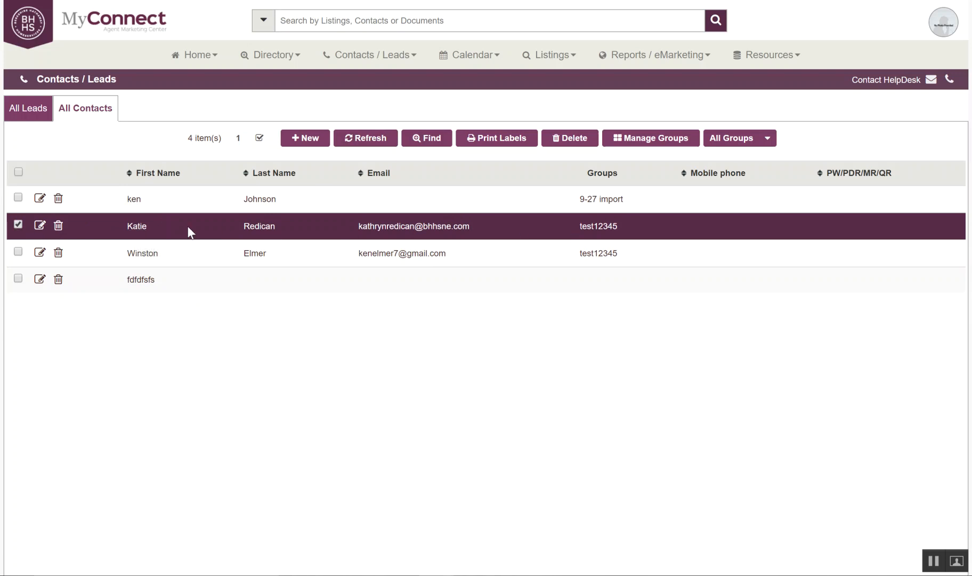
pyautogui.click(661, 139)
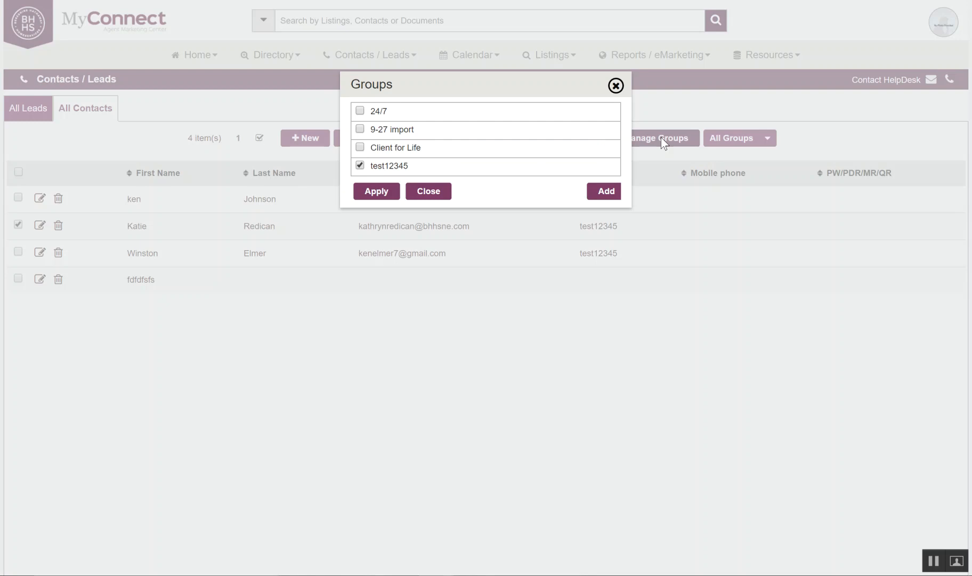
pyautogui.click(361, 165)
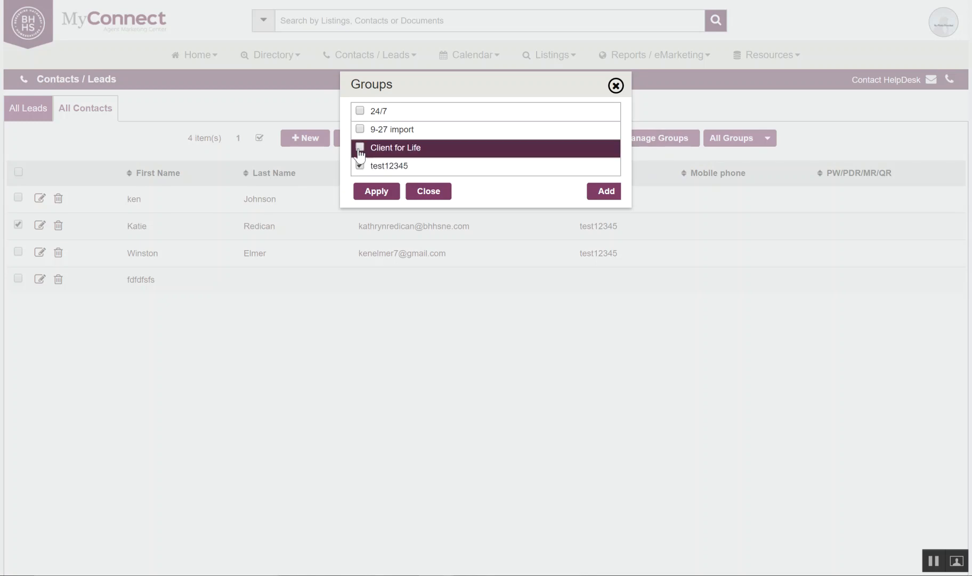
pyautogui.click(360, 147)
pyautogui.click(376, 193)
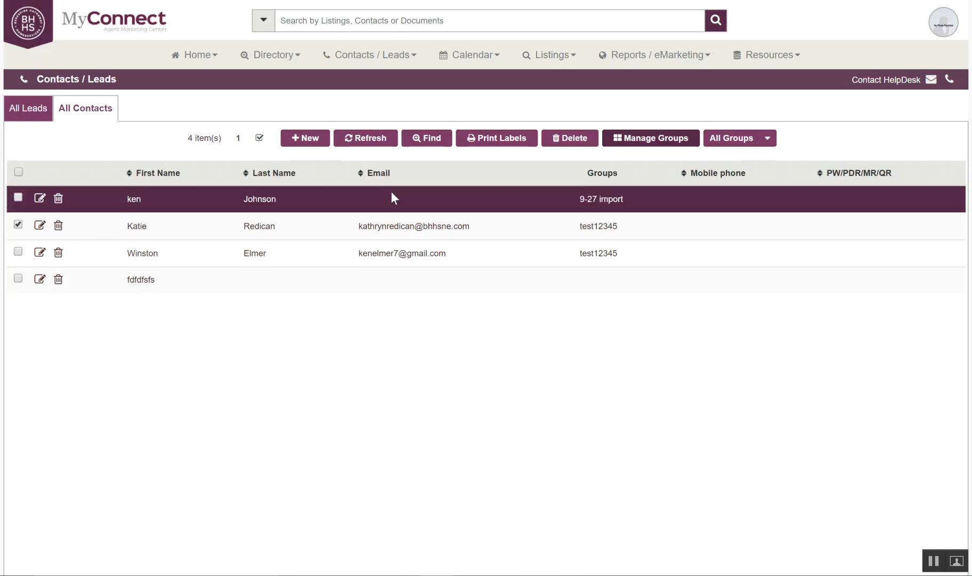
pyautogui.click(367, 138)
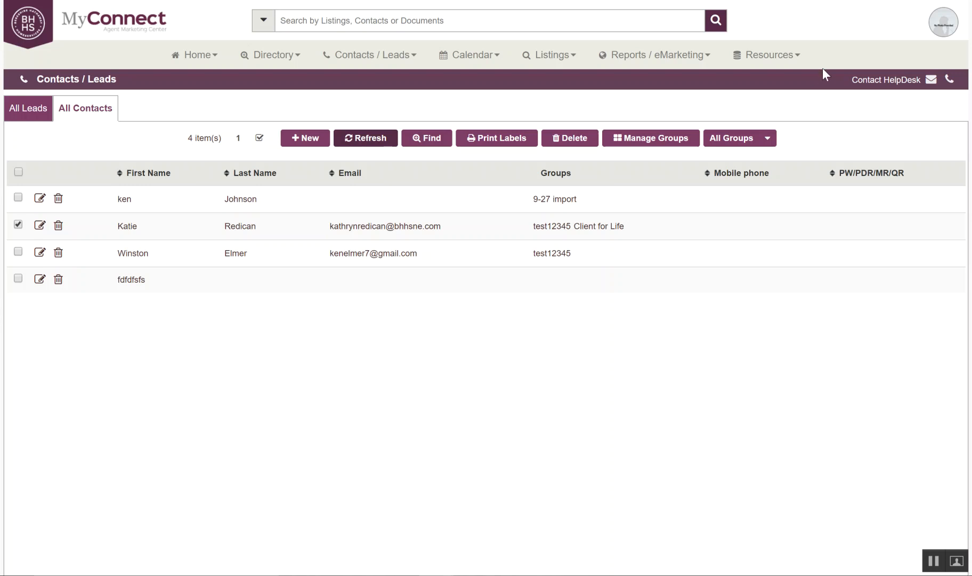
pyautogui.click(767, 139)
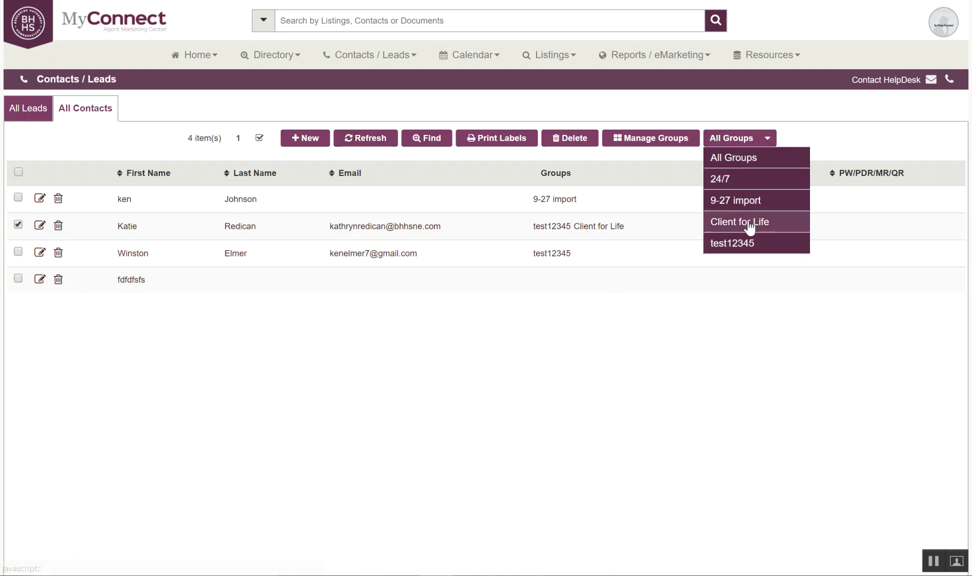
pyautogui.click(732, 159)
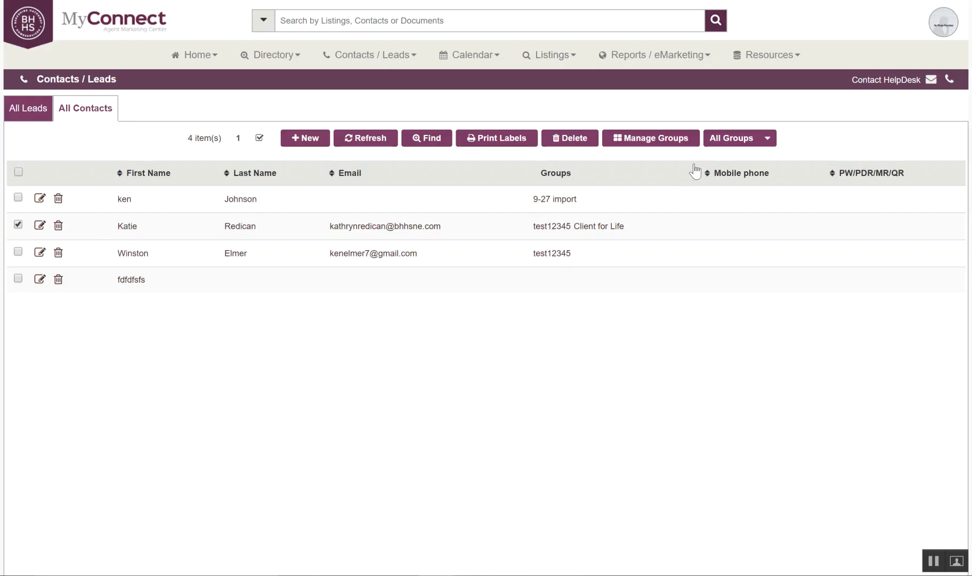
pyautogui.click(768, 137)
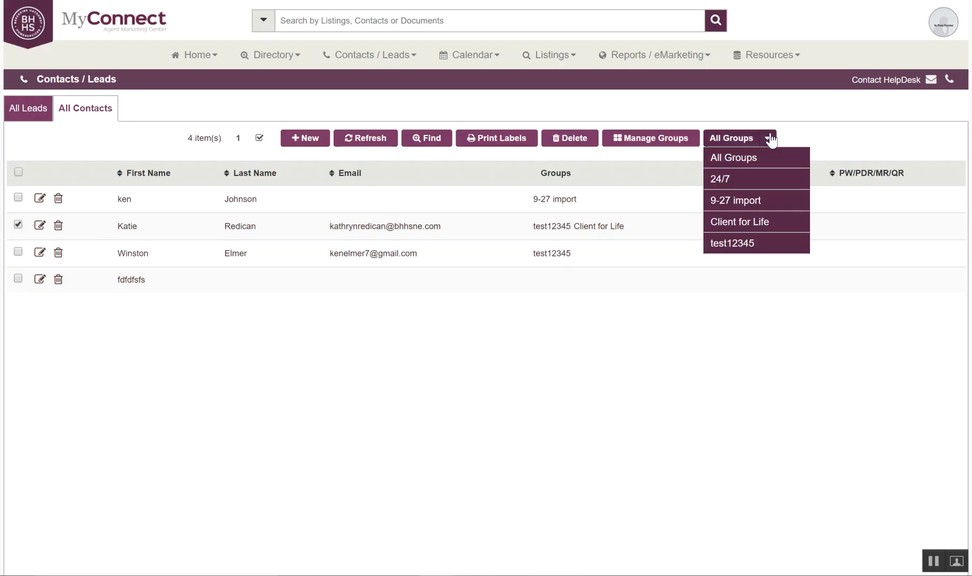
pyautogui.click(738, 205)
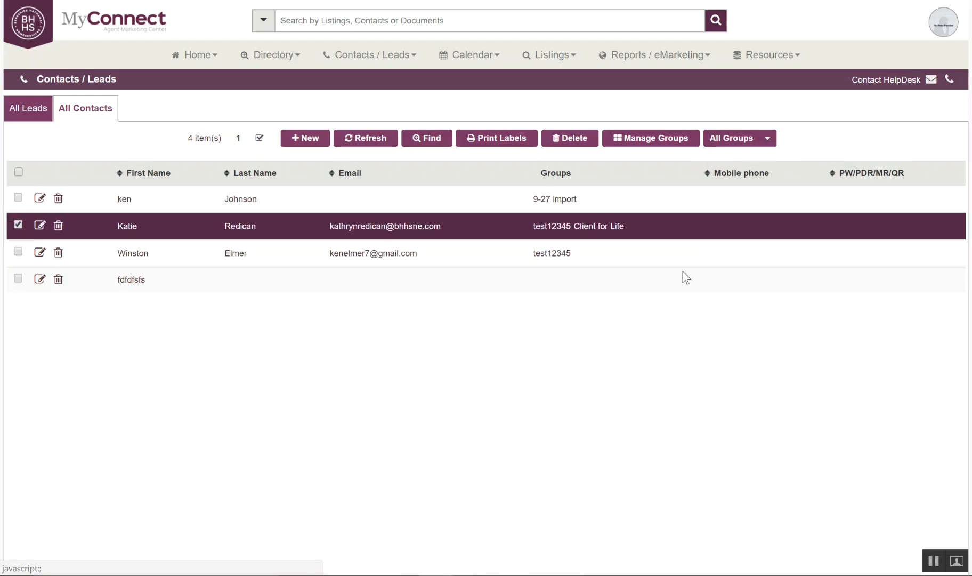
pyautogui.click(768, 137)
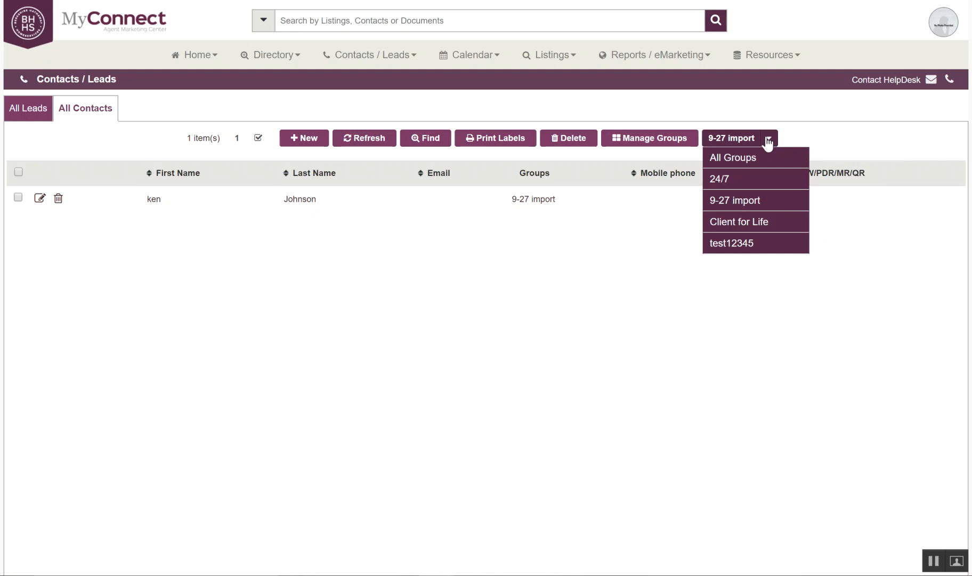
pyautogui.click(744, 159)
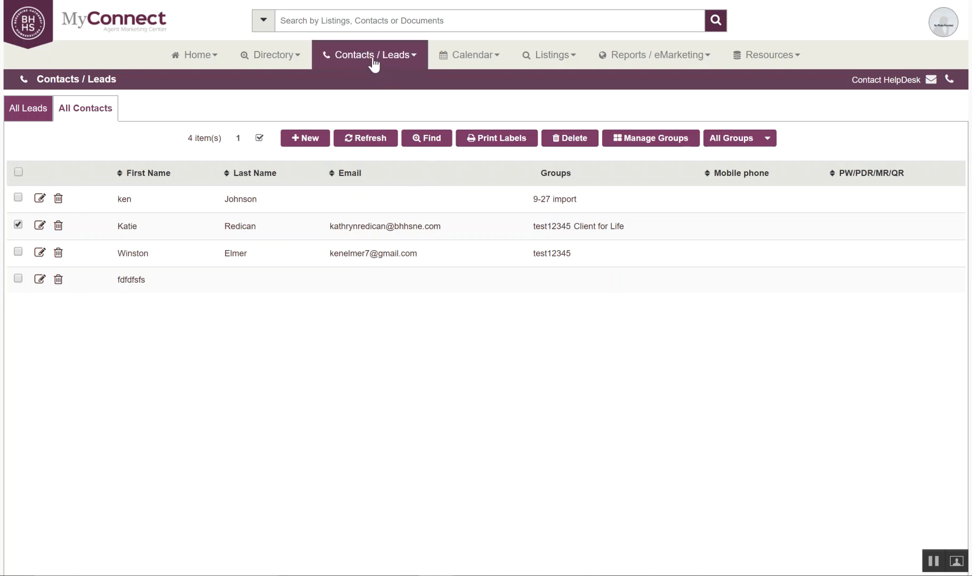
pyautogui.click(373, 60)
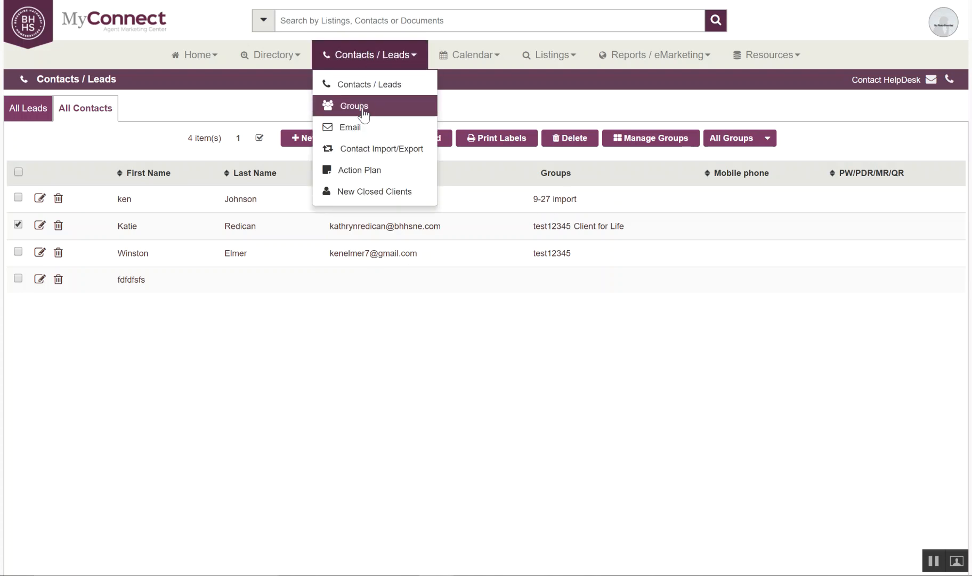
pyautogui.click(364, 109)
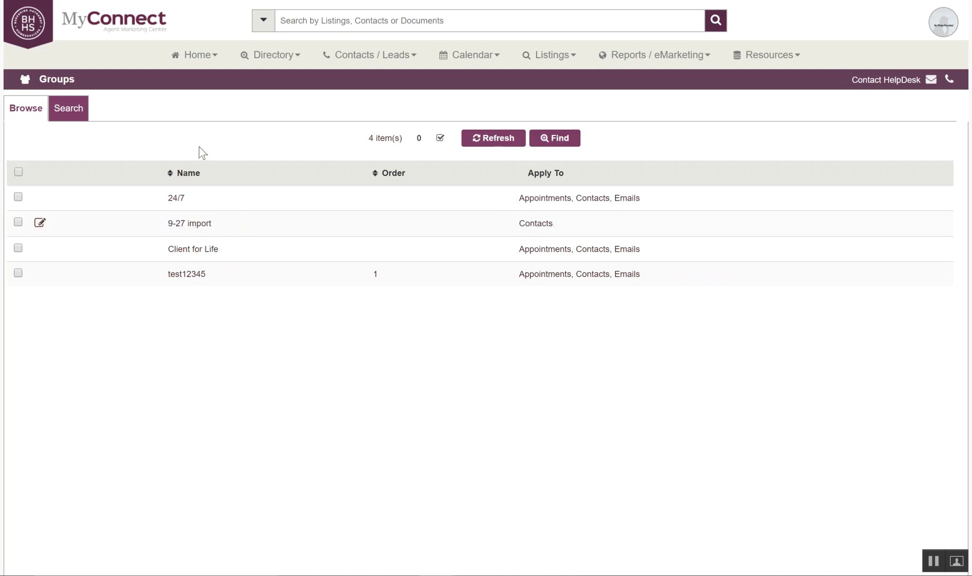
pyautogui.click(72, 109)
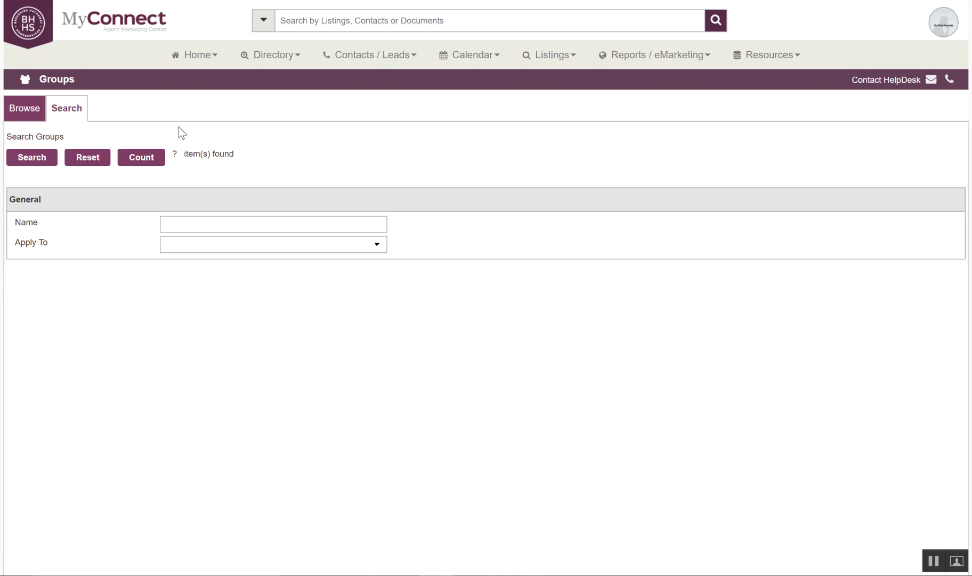
pyautogui.click(27, 109)
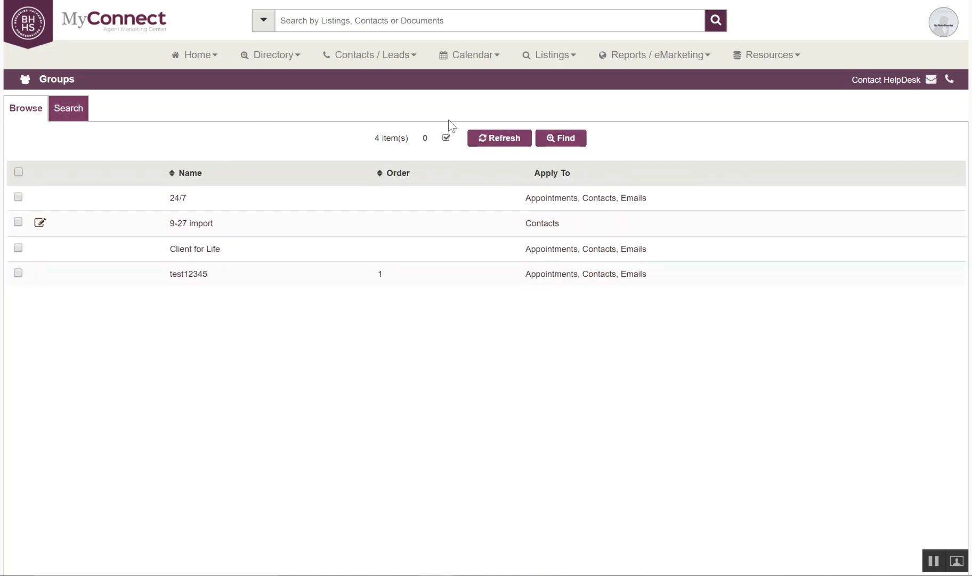
pyautogui.click(355, 58)
pyautogui.click(353, 84)
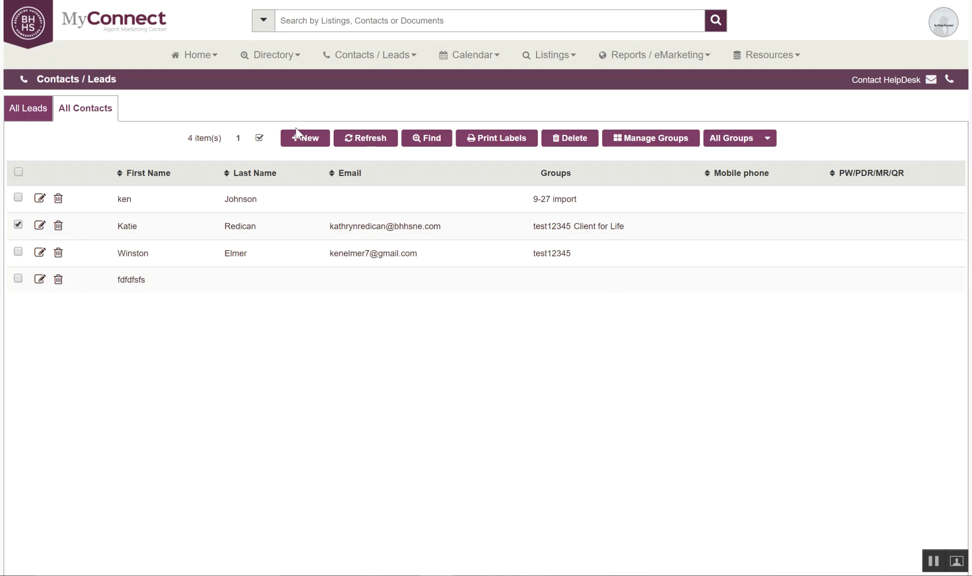
pyautogui.click(354, 216)
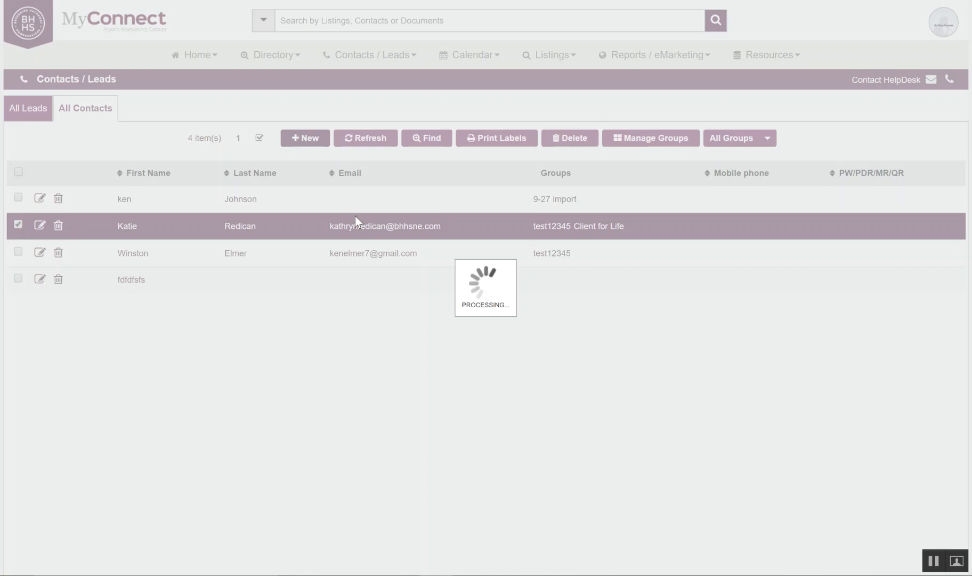
pyautogui.scroll(-4, 334, 241)
pyautogui.scroll(-6, 334, 241)
pyautogui.scroll(10, 333, 243)
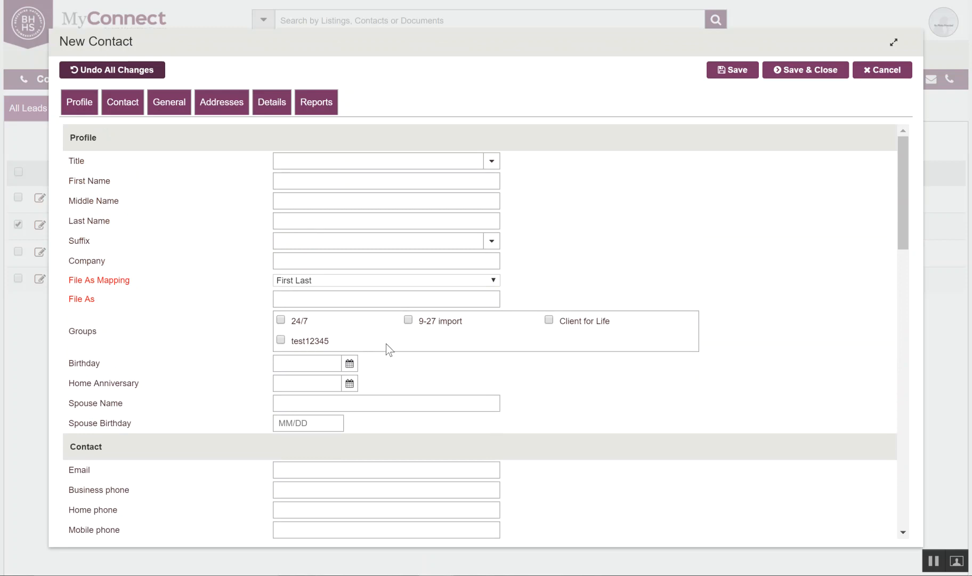
pyautogui.click(886, 71)
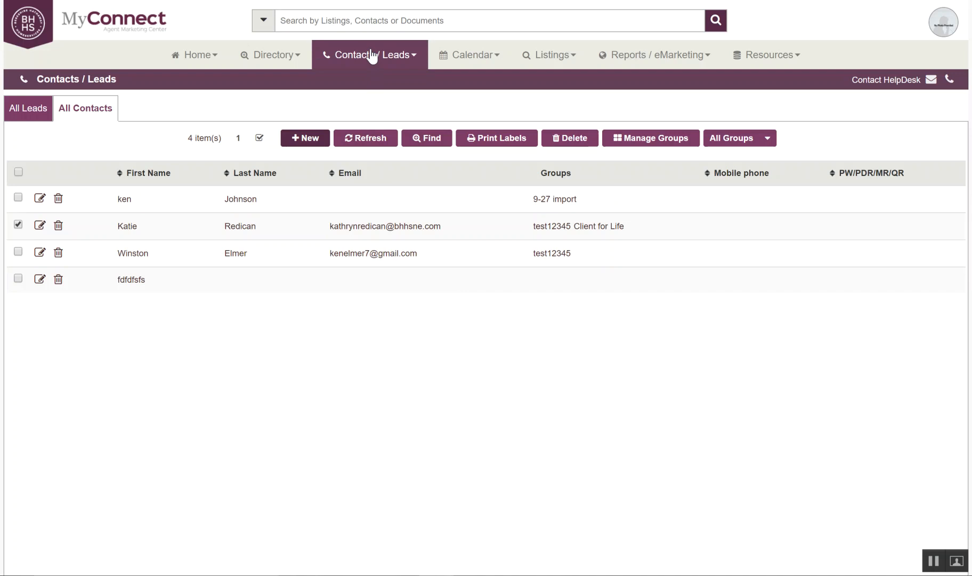
pyautogui.click(373, 56)
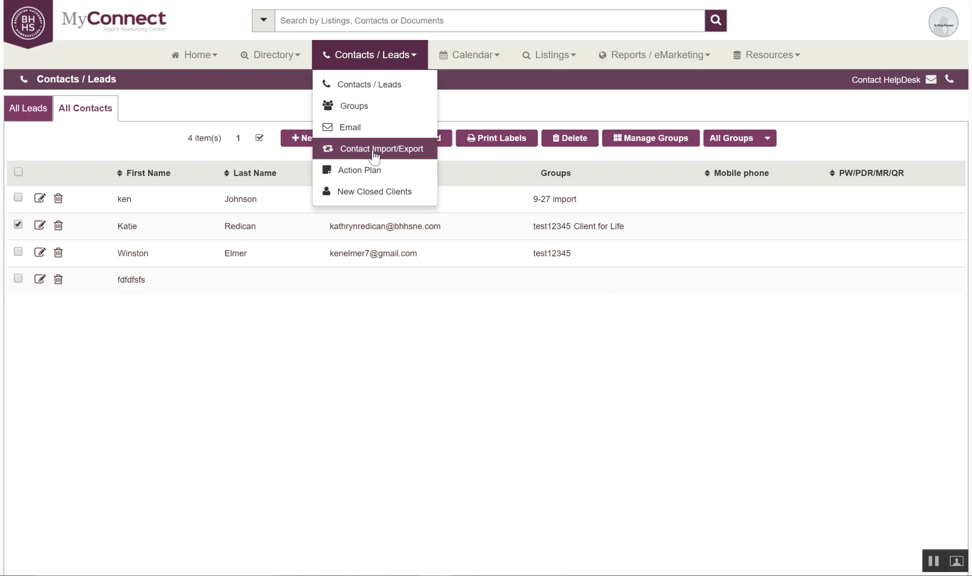
pyautogui.click(357, 56)
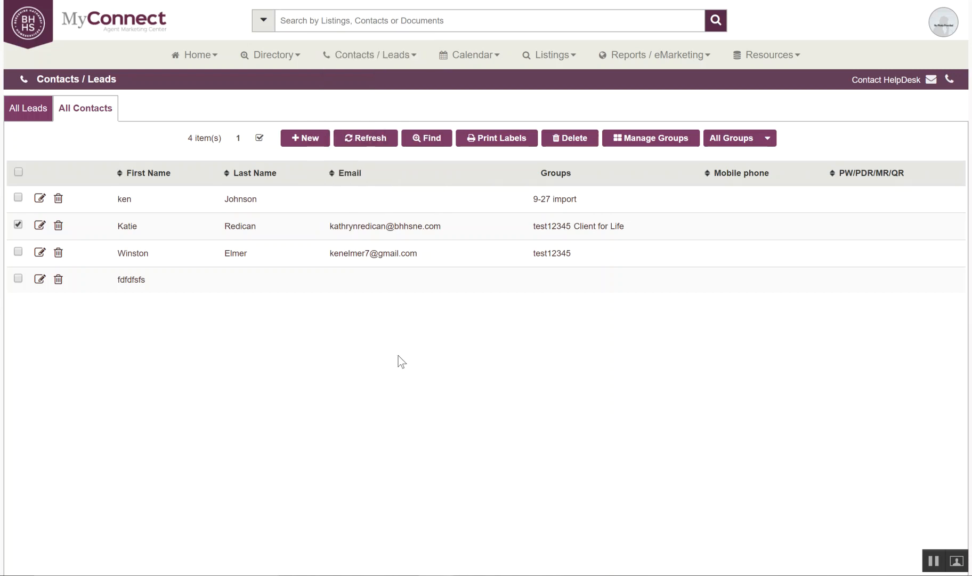
pyautogui.click(199, 57)
pyautogui.click(202, 83)
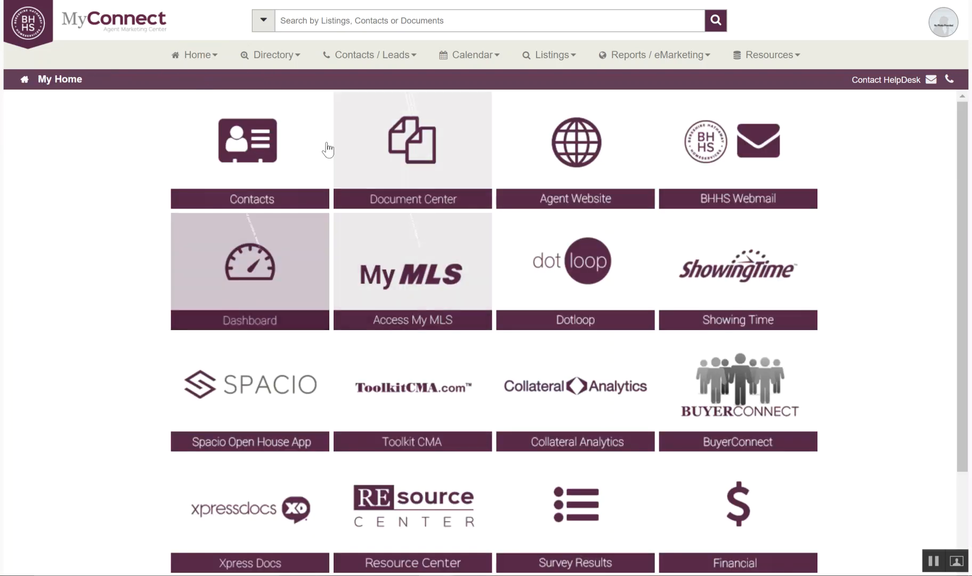
pyautogui.click(233, 156)
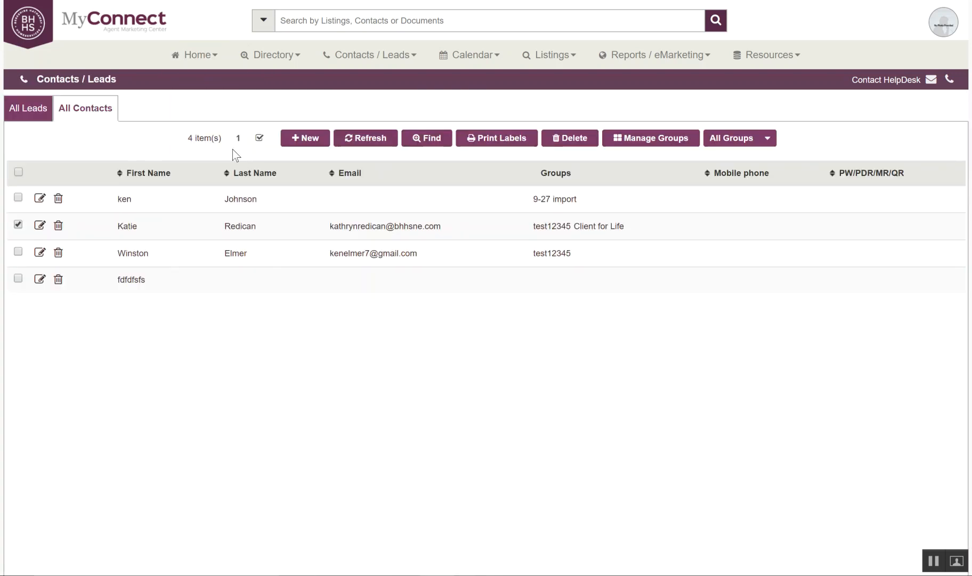
pyautogui.click(206, 56)
pyautogui.click(201, 82)
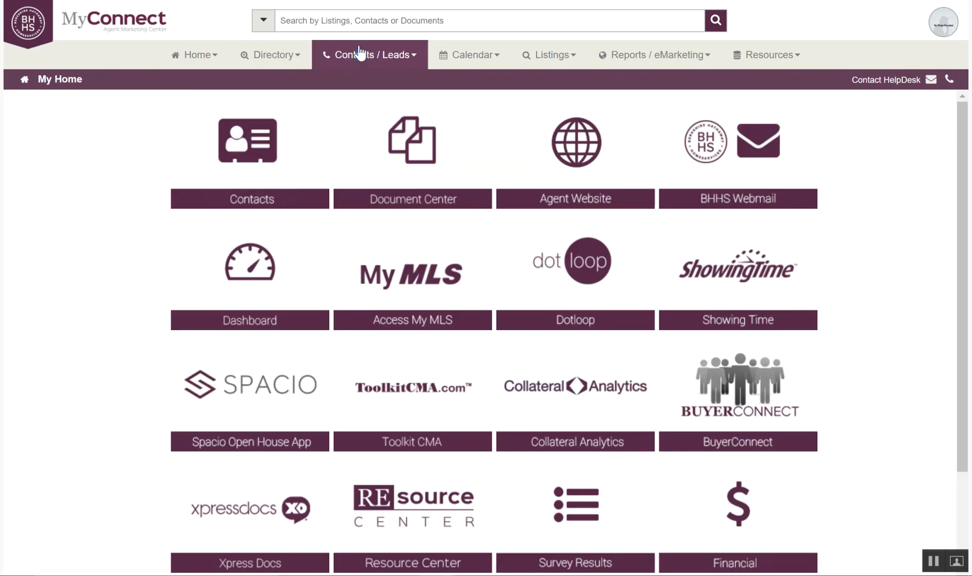
pyautogui.click(361, 53)
pyautogui.click(365, 86)
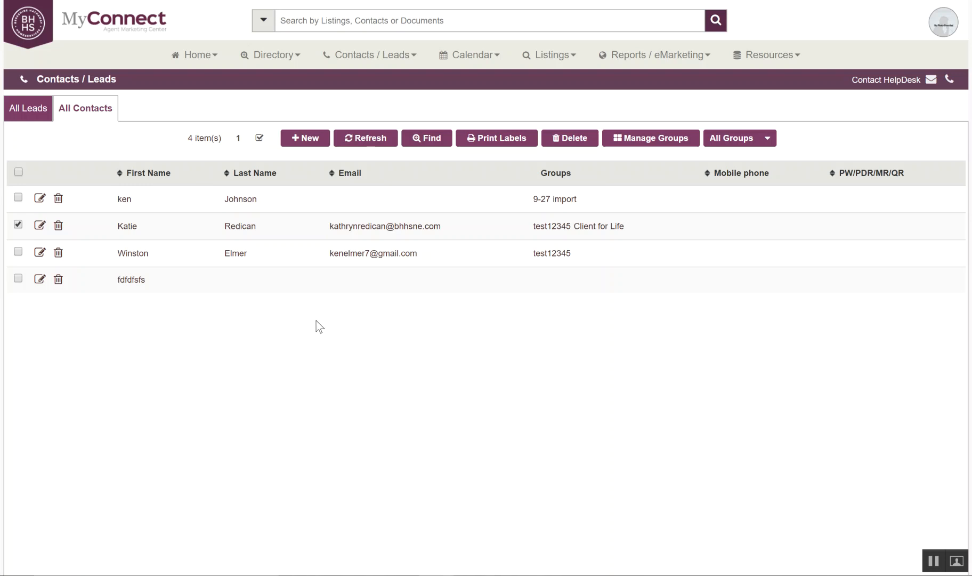
# Enter the contact's first name in the top site search box and dismiss the suggestions.
pyautogui.click(340, 16)
pyautogui.write('winston')
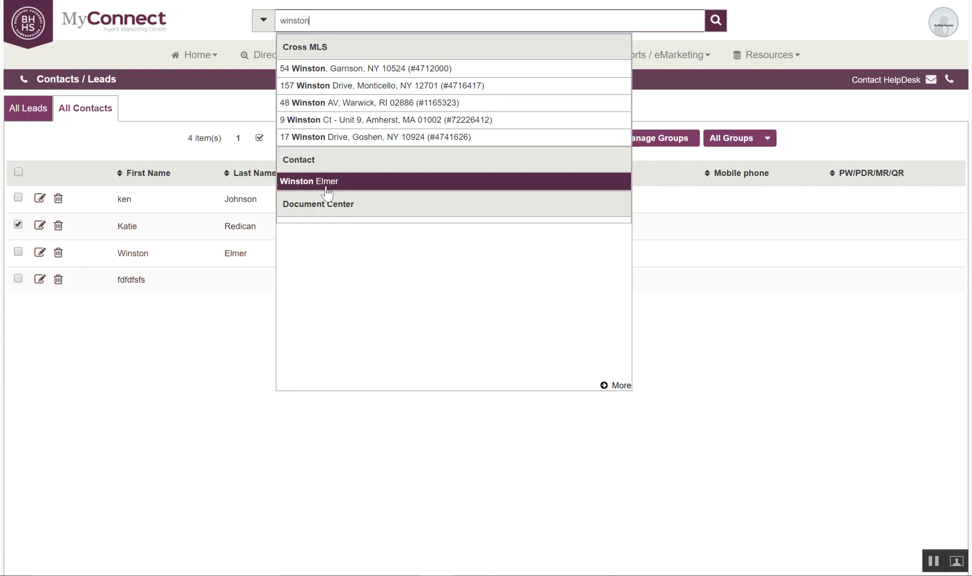
pyautogui.click(197, 336)
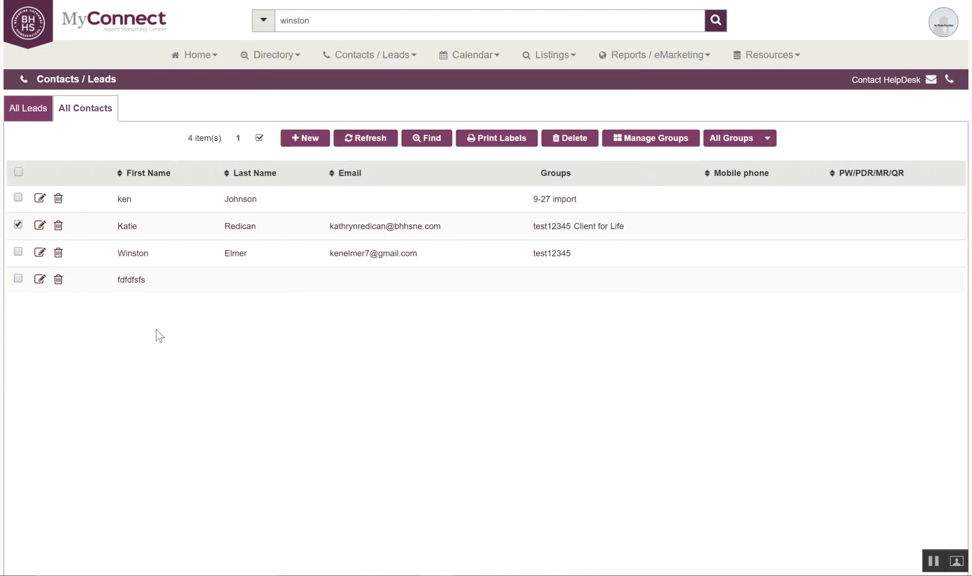
# Run a First Name contact search and select the single matching contact in test12345.
pyautogui.click(428, 137)
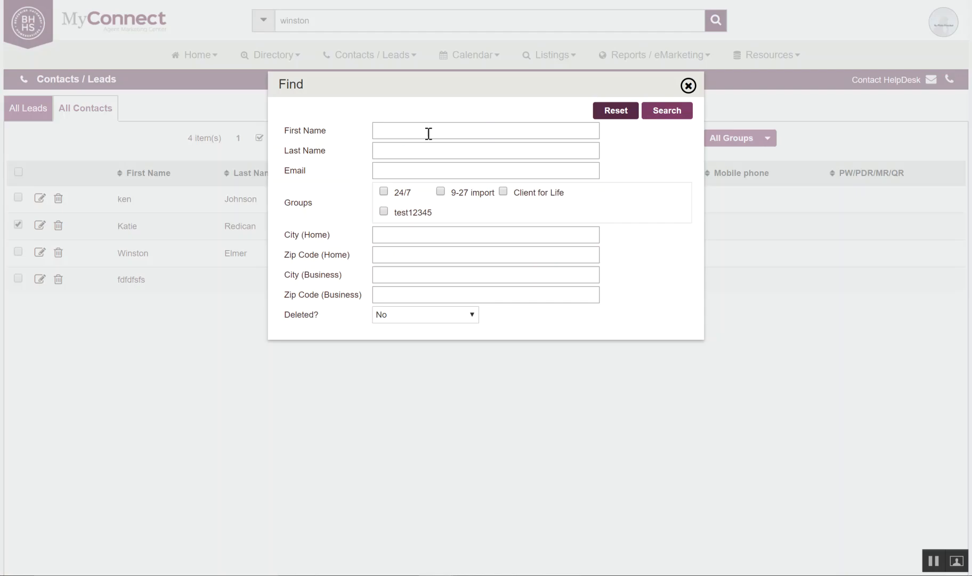
pyautogui.click(417, 132)
pyautogui.write('winston')
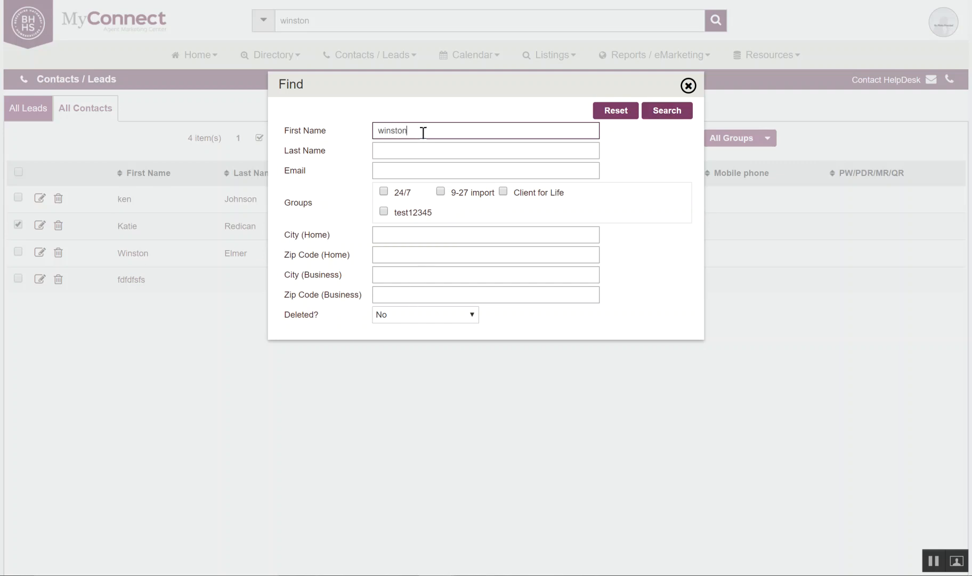
pyautogui.click(667, 113)
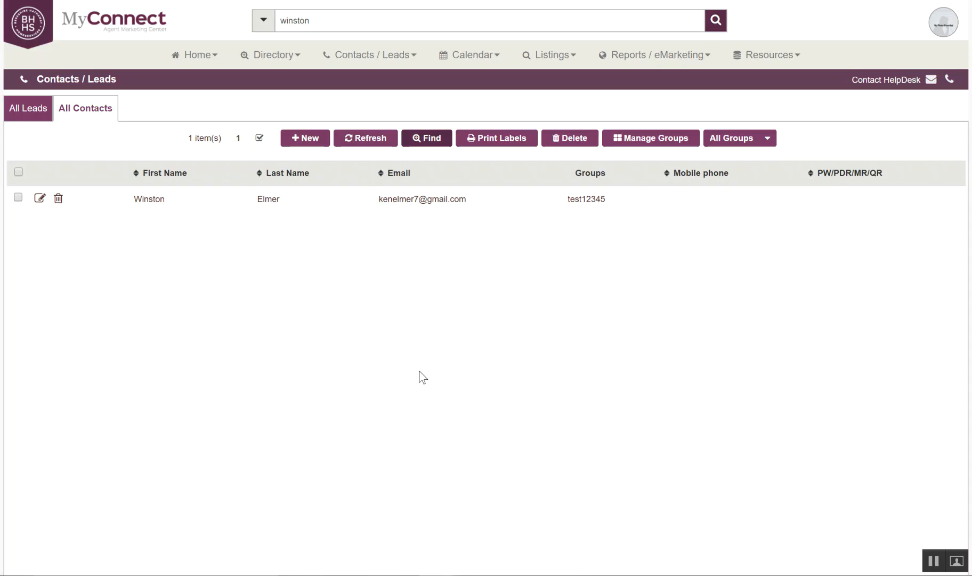
pyautogui.click(80, 204)
# Reset the First Name criterion and rerun the search to list all four contacts.
pyautogui.click(430, 138)
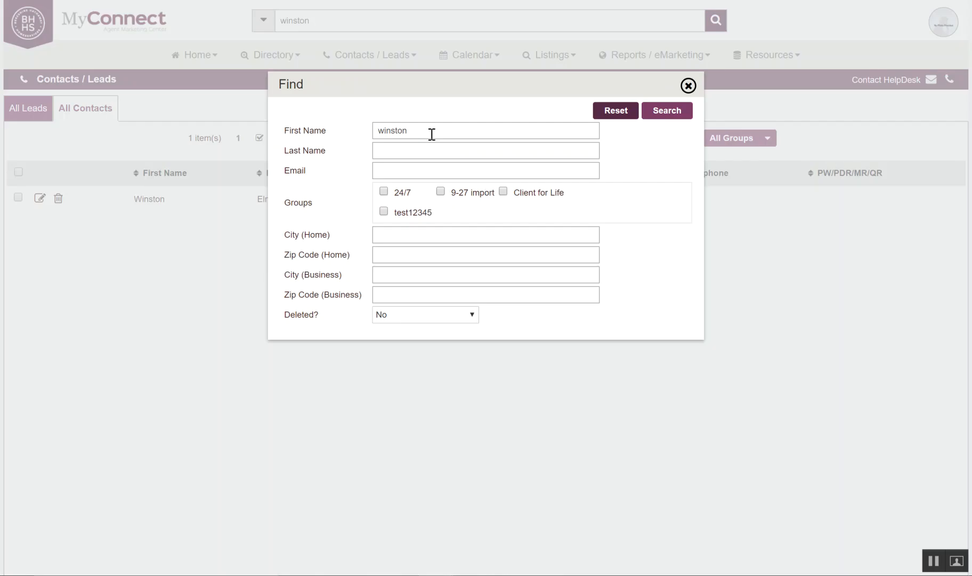
pyautogui.click(618, 114)
pyautogui.click(666, 116)
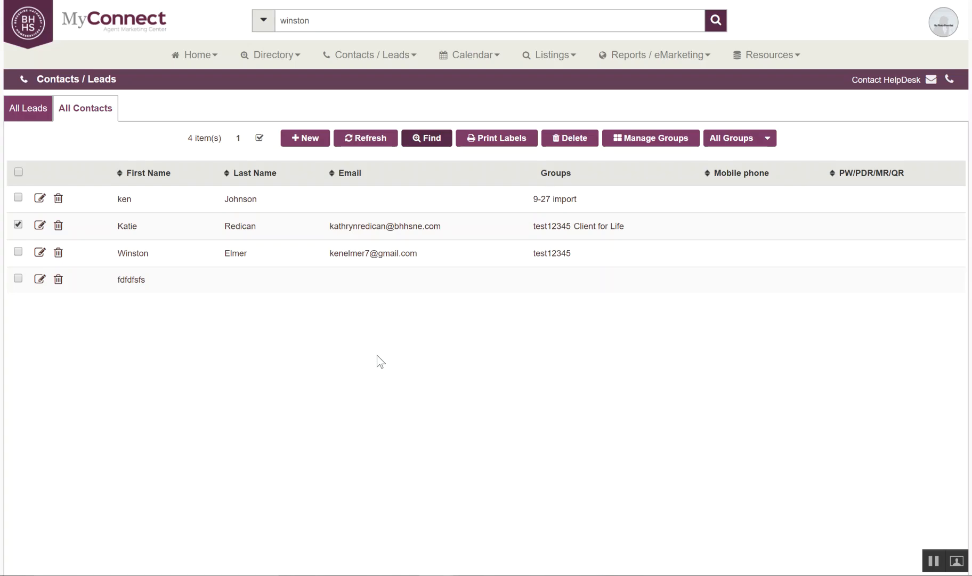